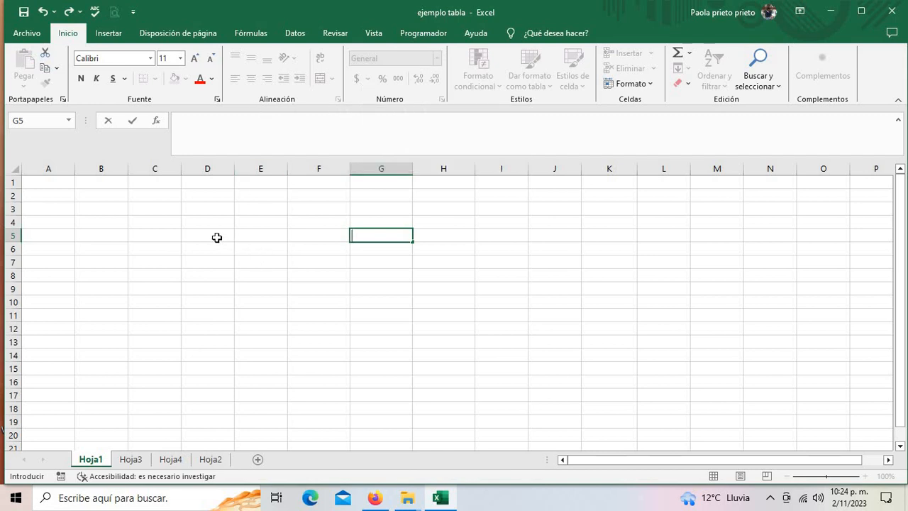
- Enter the headings Nombre and Apellido in C5 and D5
drag(156, 239, 657, 228)
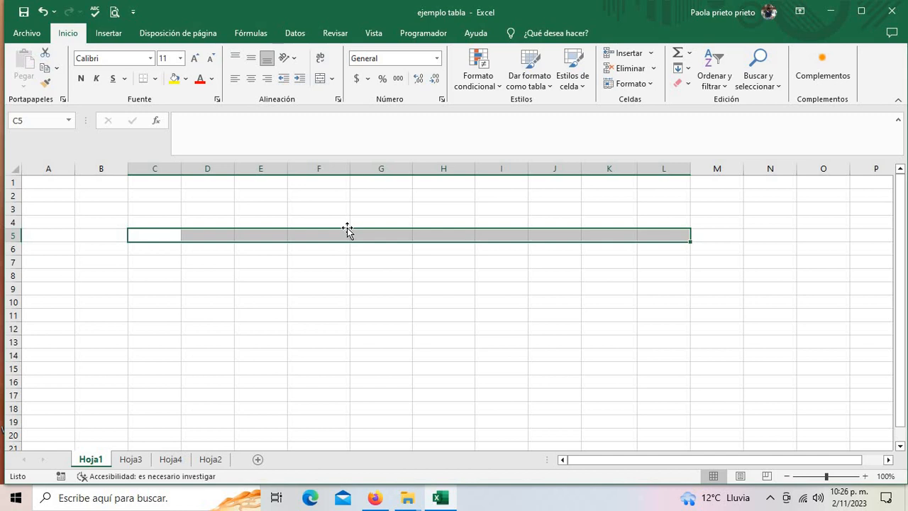
click(276, 272)
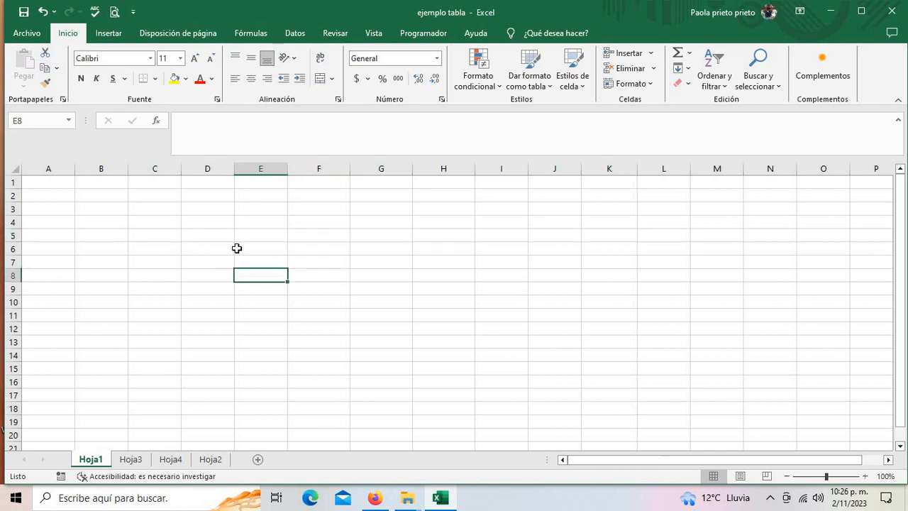
click(158, 235)
text(N)
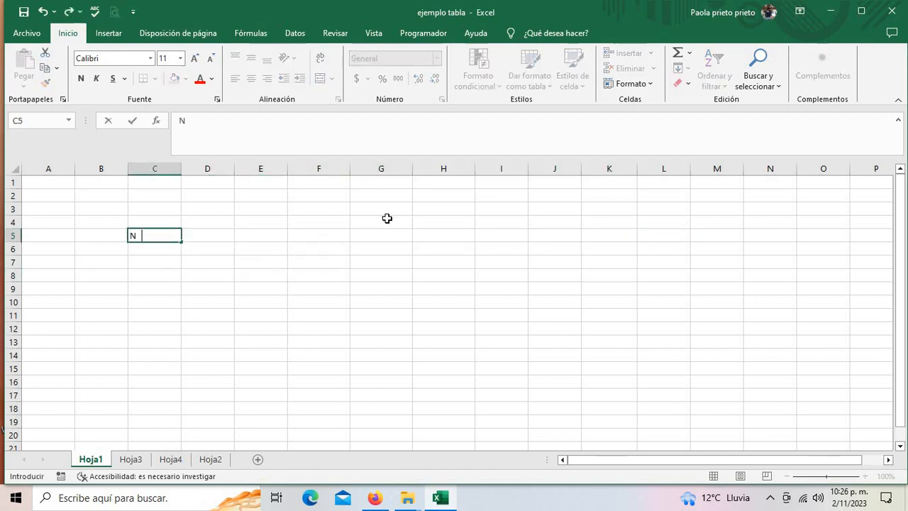
text(ombre)
key(Tab)
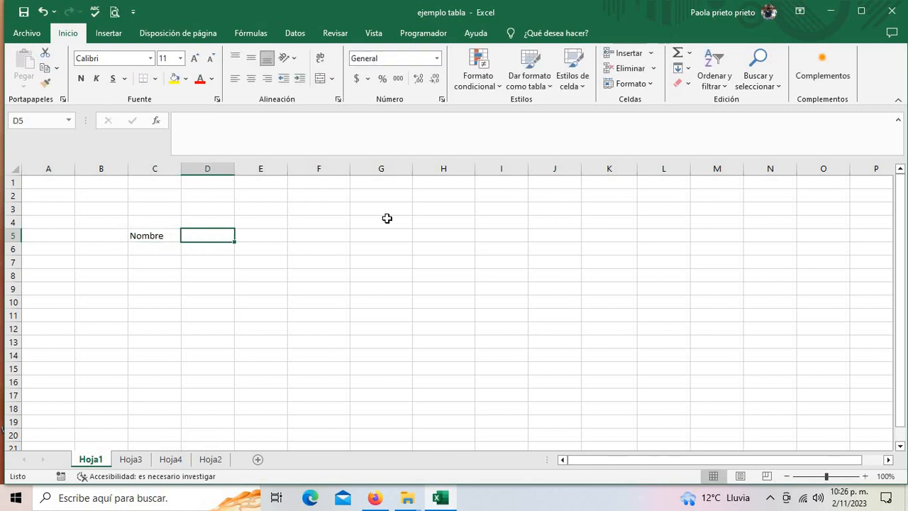
text(Apello)
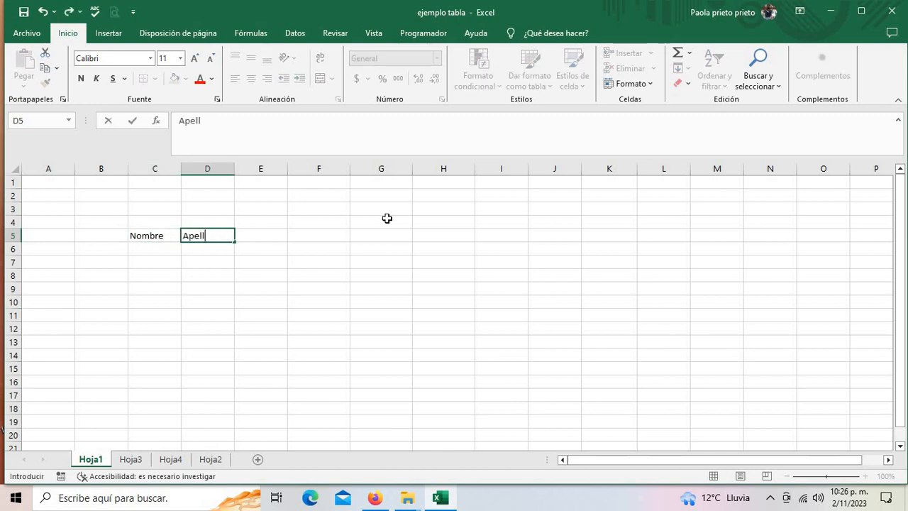
key(BackSpace)
text(udi)
key(BackSpace)
key(BackSpace)
key(BackSpace)
key(BackSpace)
text(lido)
key(Tab)
- Add the heading Edad in E5 and type Prueba 1 in F5
text(Edad)
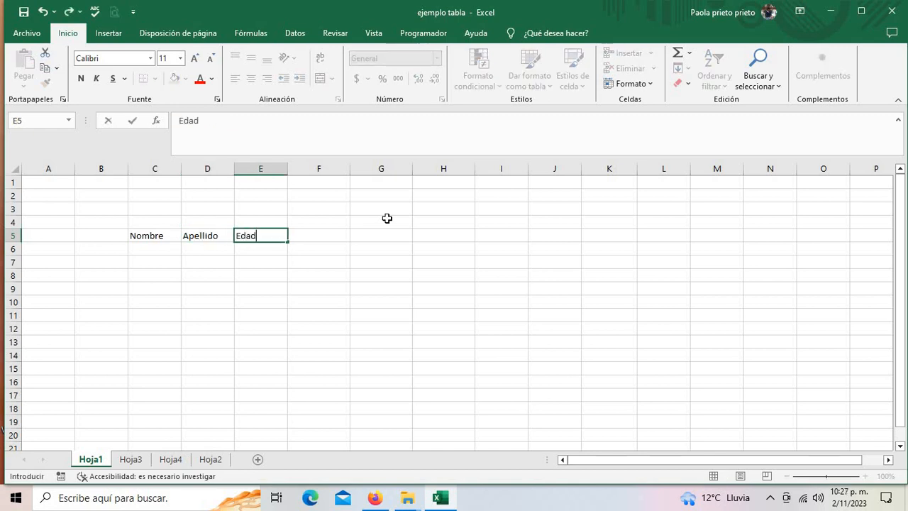
key(Tab)
text(Result)
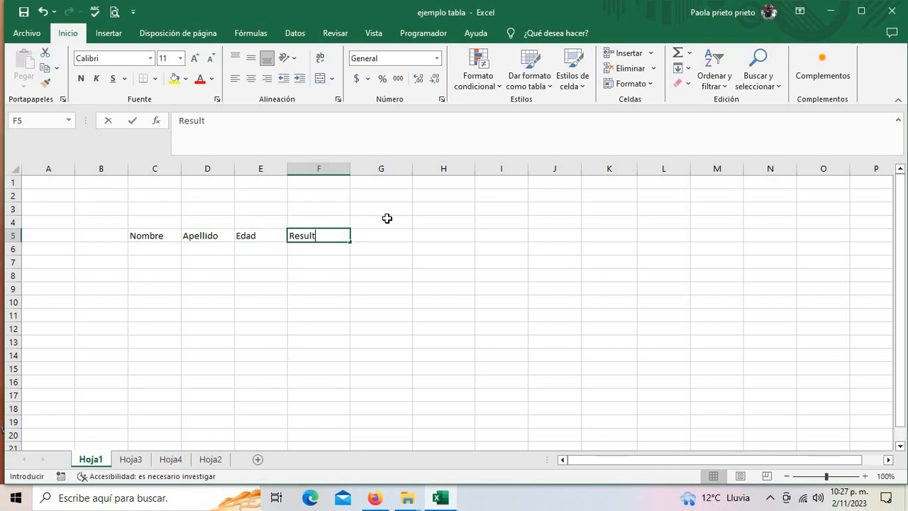
text(ado Pru)
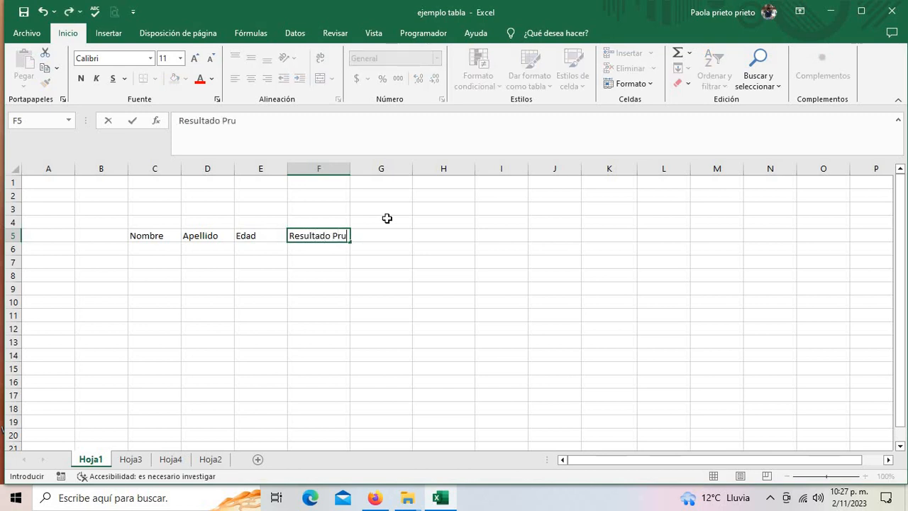
key(BackSpace)
key(BackSpace)
key(BackSpace)
key(BackSpace)
key(BackSpace)
key(BackSpace)
key(BackSpace)
key(BackSpace)
key(BackSpace)
key(BackSpace)
key(BackSpace)
key(BackSpace)
text(Prue)
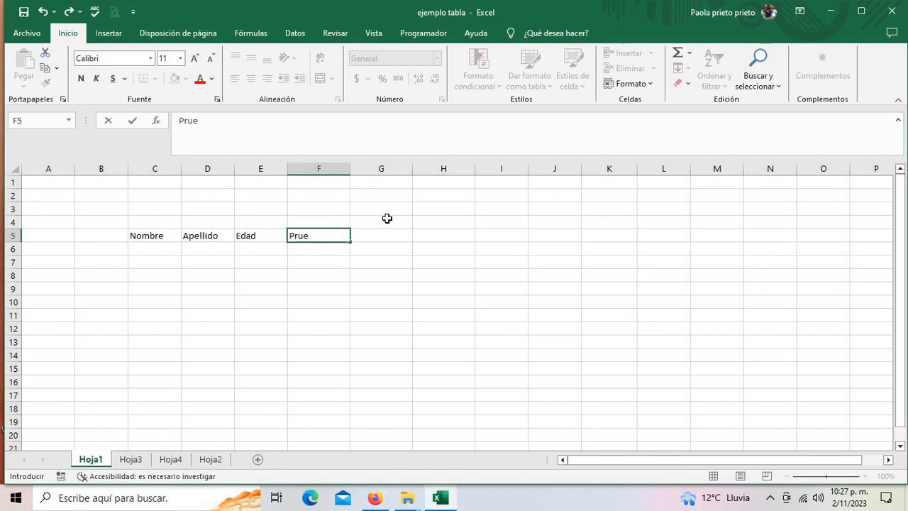
text(ba 1)
- Fill Prueba 1 across to create Prueba 2 and Prueba 3 headings
click(352, 243)
click(349, 238)
drag(352, 241, 454, 237)
- Insert a column before Prueba 1 and head it Fecha
click(319, 169)
right_click(318, 170)
click(347, 278)
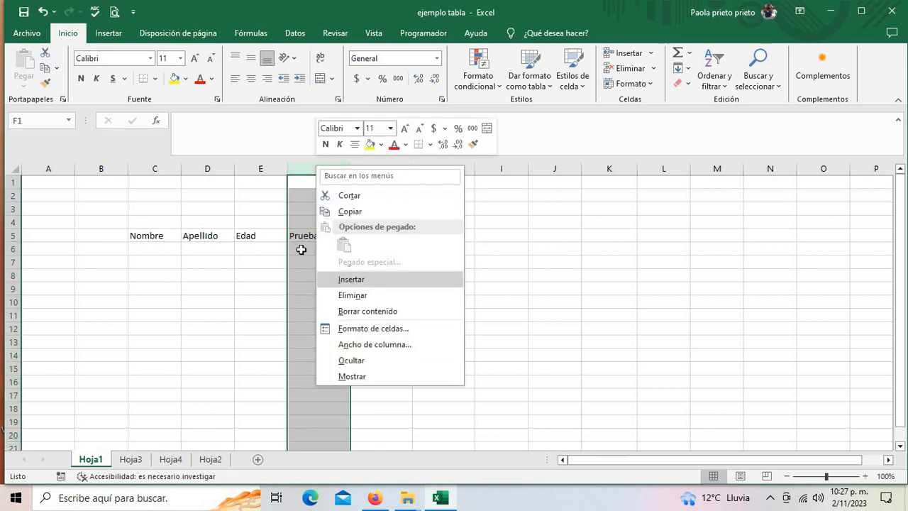
click(302, 237)
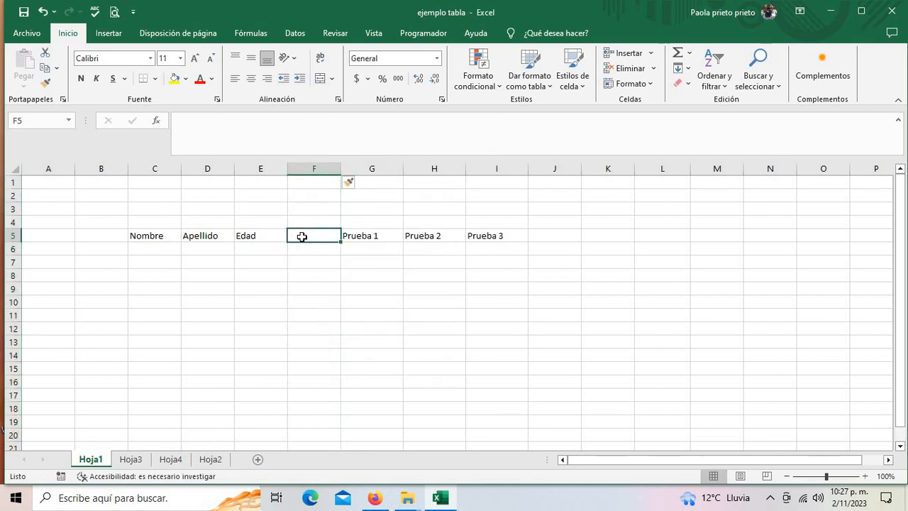
text(F)
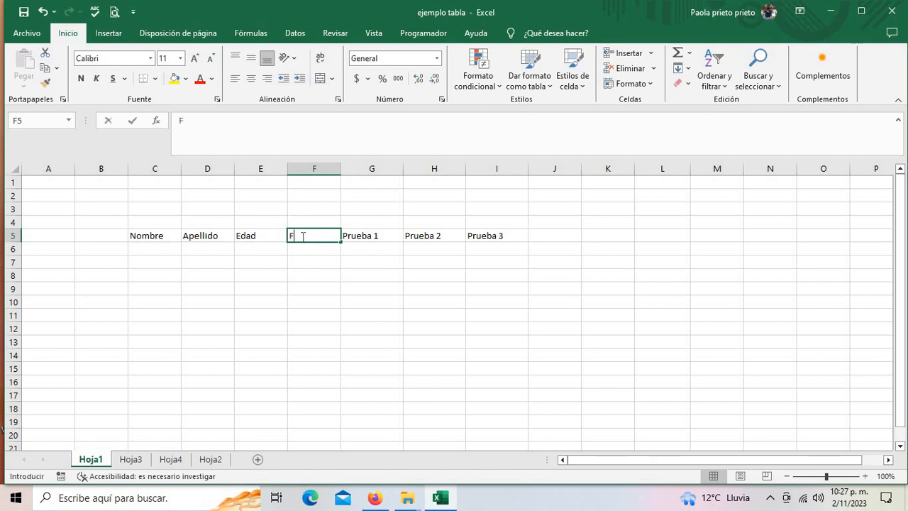
text(echa)
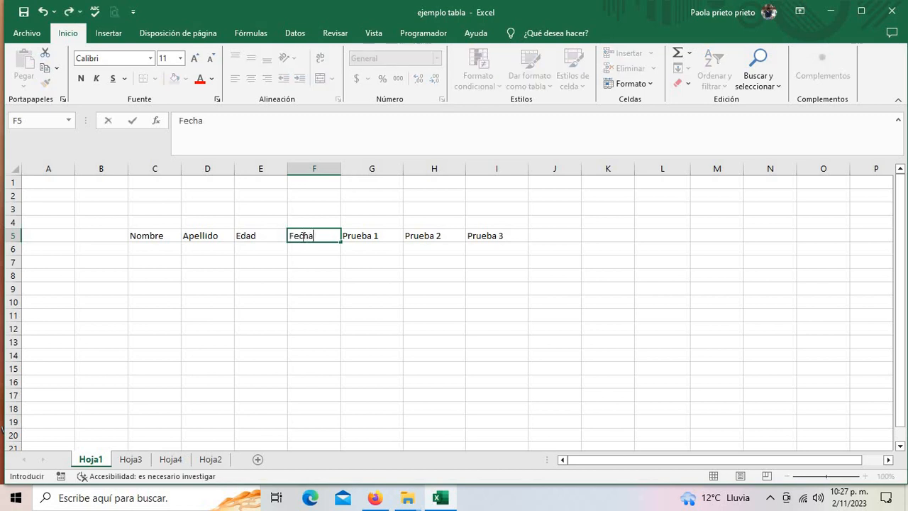
click(492, 338)
- Add the heading Resultado after Prueba 3
click(533, 241)
text(e)
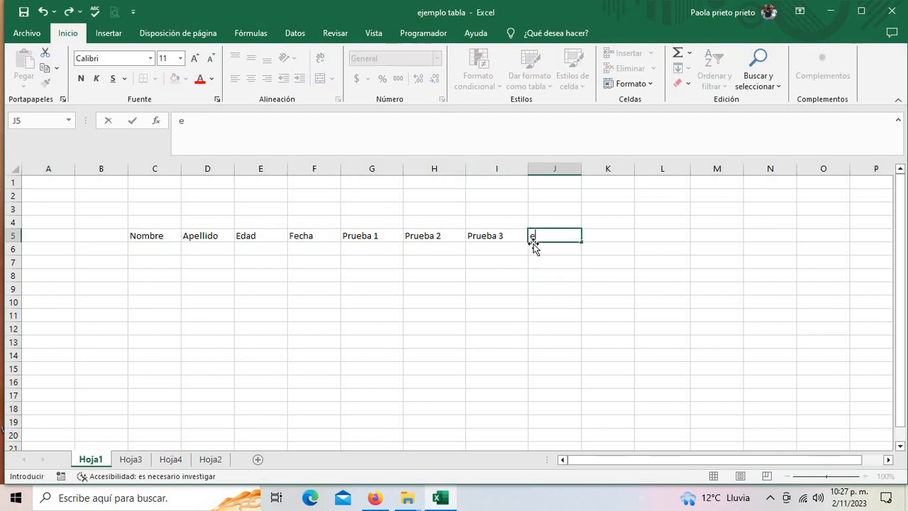
key(BackSpace)
text(Resultado)
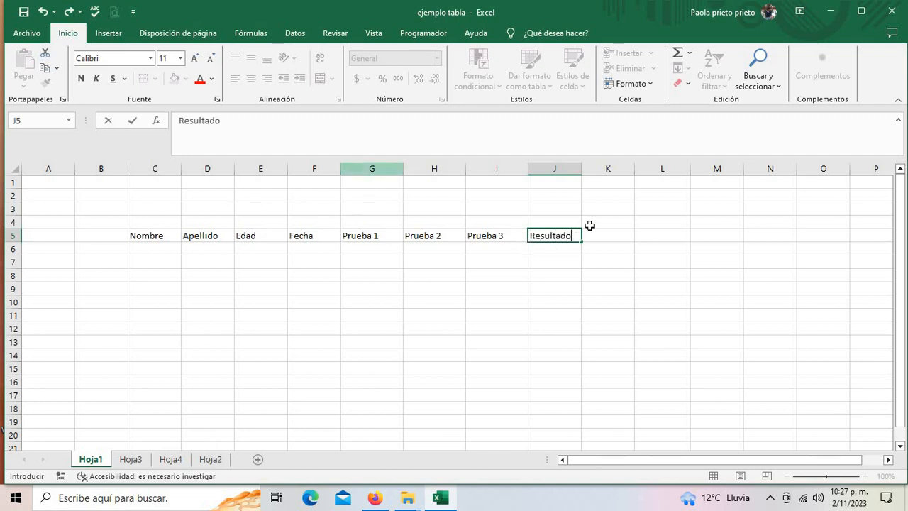
click(322, 168)
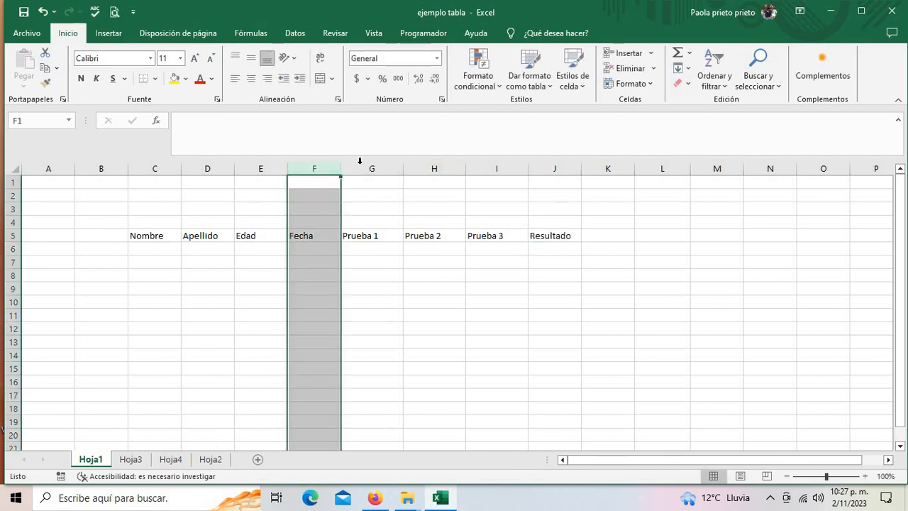
- Insert another column before Prueba 1 and head it Test in G5
click(362, 168)
right_click(361, 169)
click(394, 282)
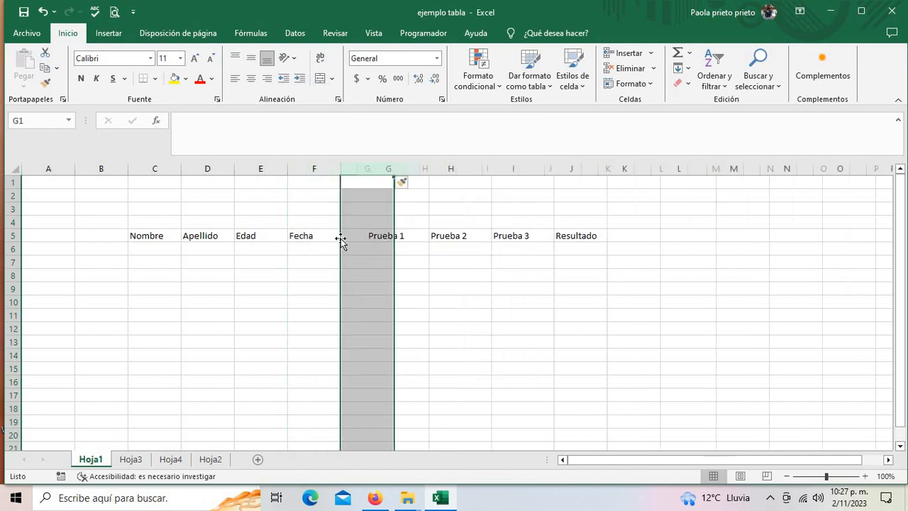
click(357, 234)
text(Res)
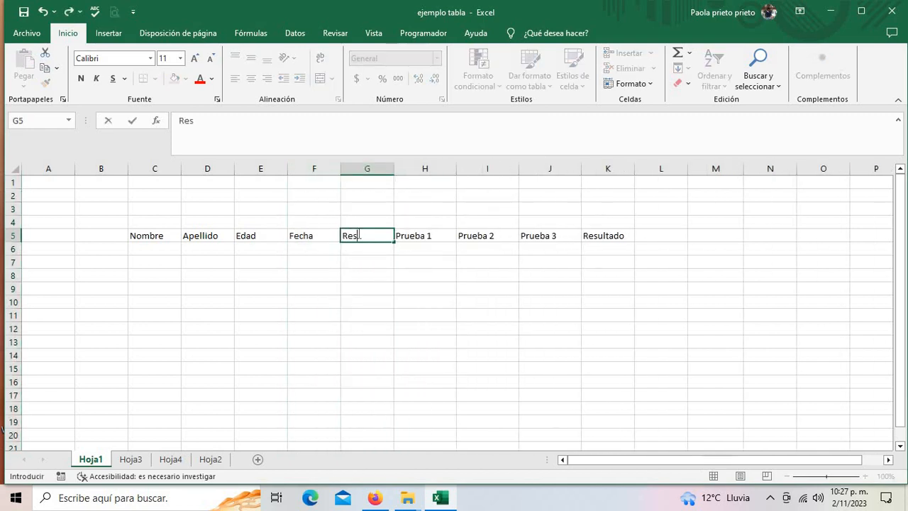
key(BackSpace)
key(BackSpace)
key(BackSpace)
text(Test)
- Enter the first name, surname and age 39 in C6:E6
click(161, 250)
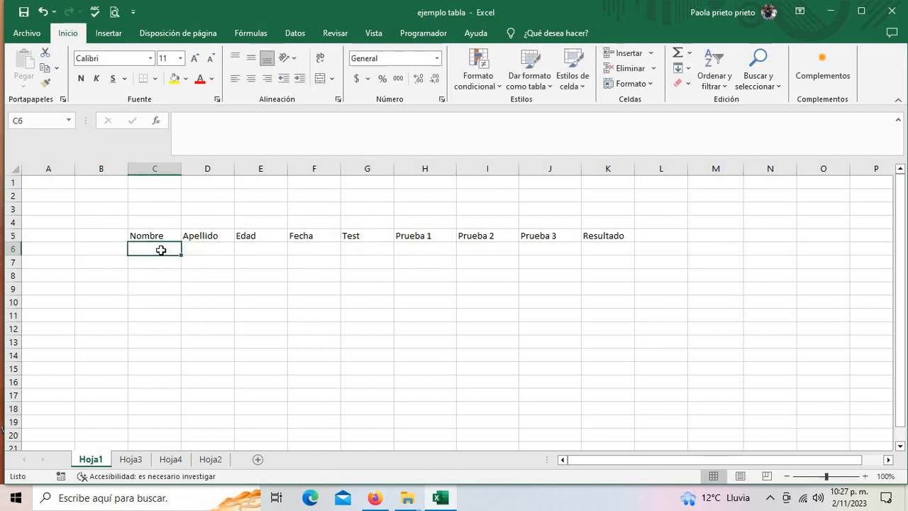
text(Nom)
key(BackSpace)
key(BackSpace)
key(BackSpace)
key(BackSpace)
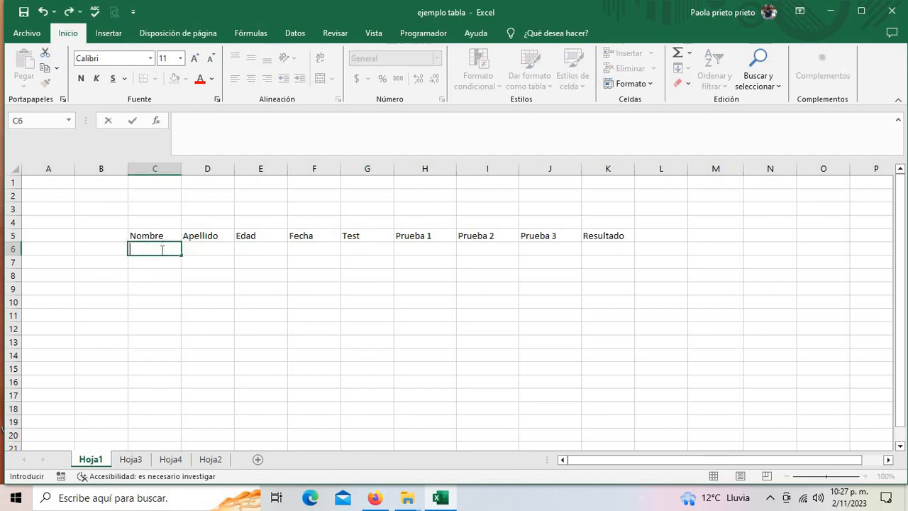
key(Tab)
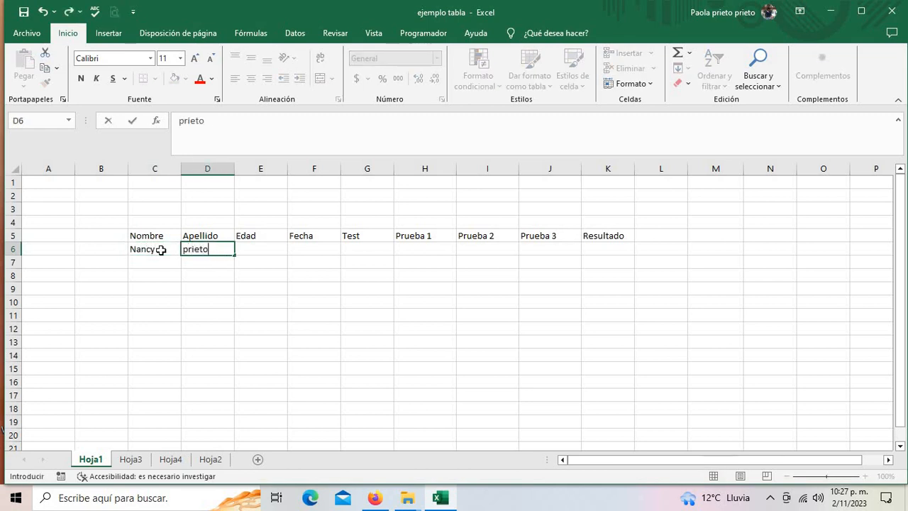
key(Tab)
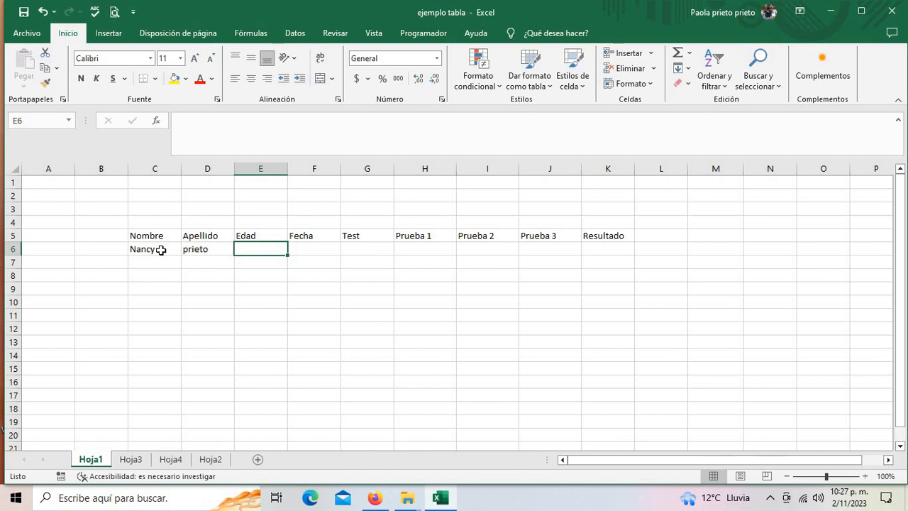
text(39)
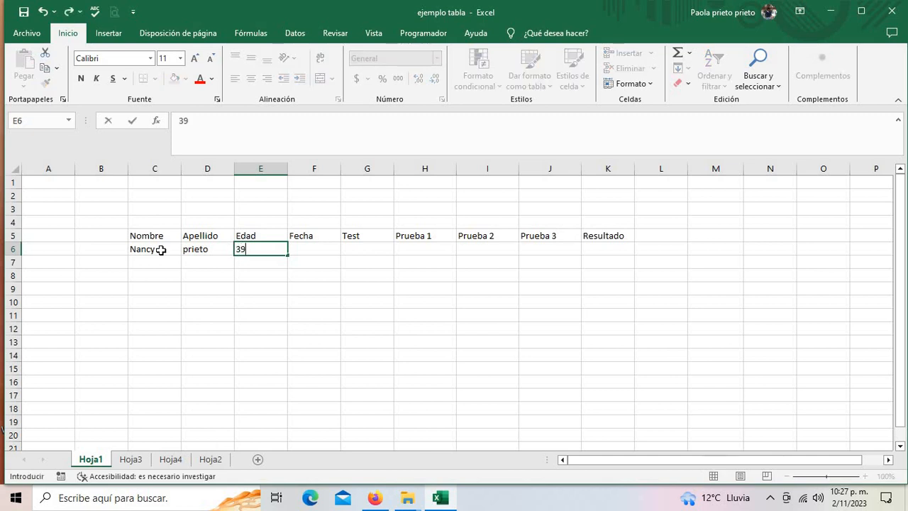
click(185, 252)
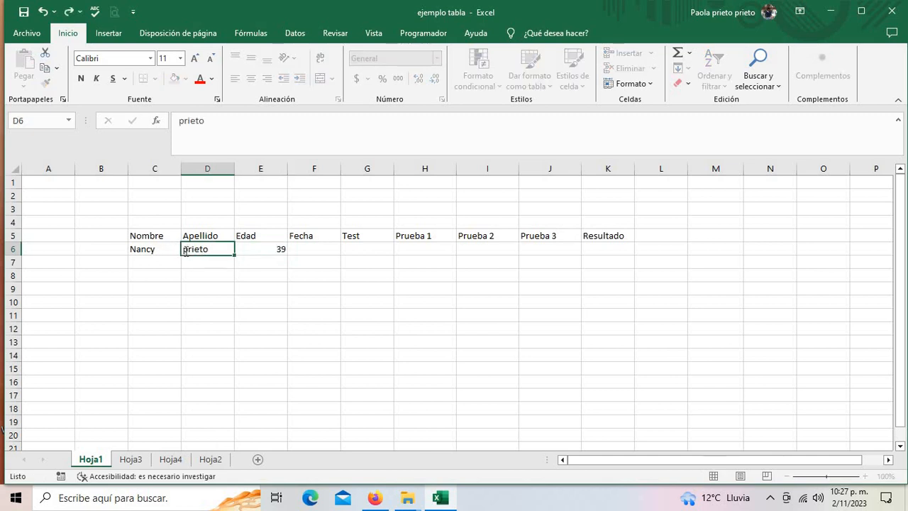
- Capitalise the first letter of the surname in D6
double_click(186, 252)
key(Delete)
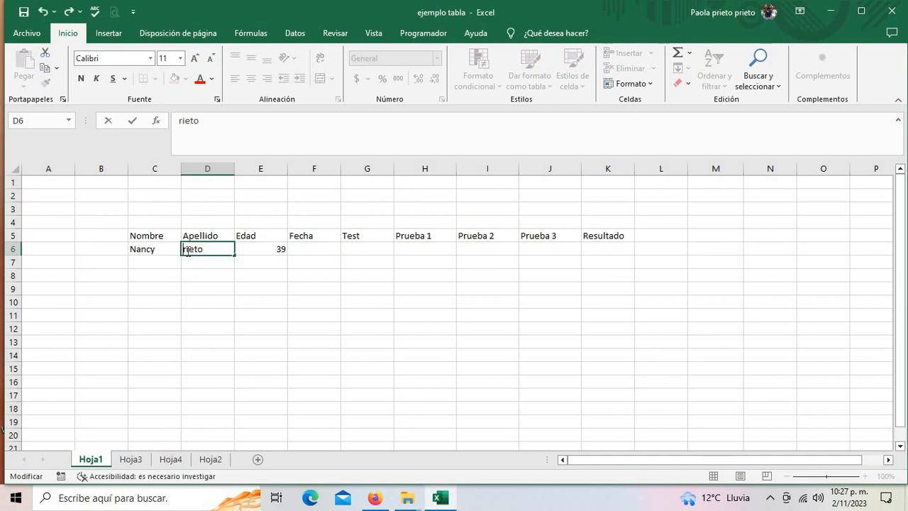
text(P)
click(312, 254)
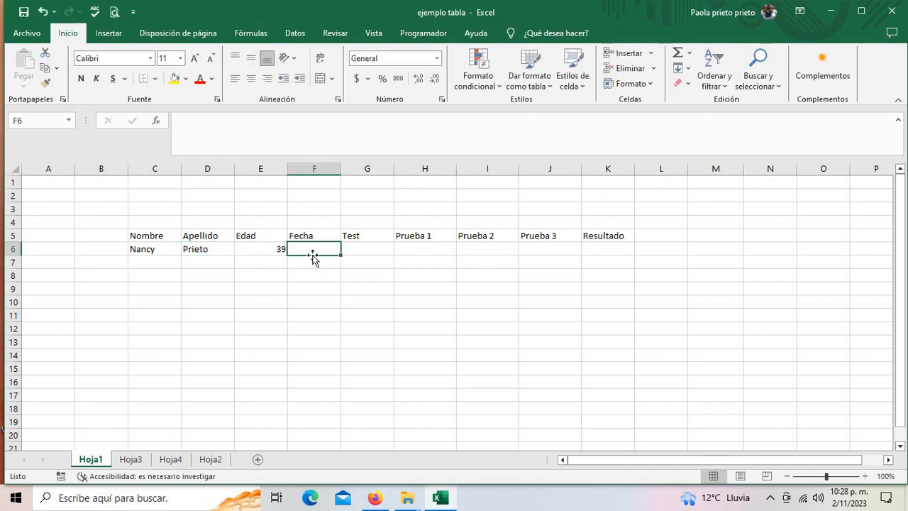
- Insert today's date in F6 and Burpee as the test in G6
key(ctrl+semicolon)
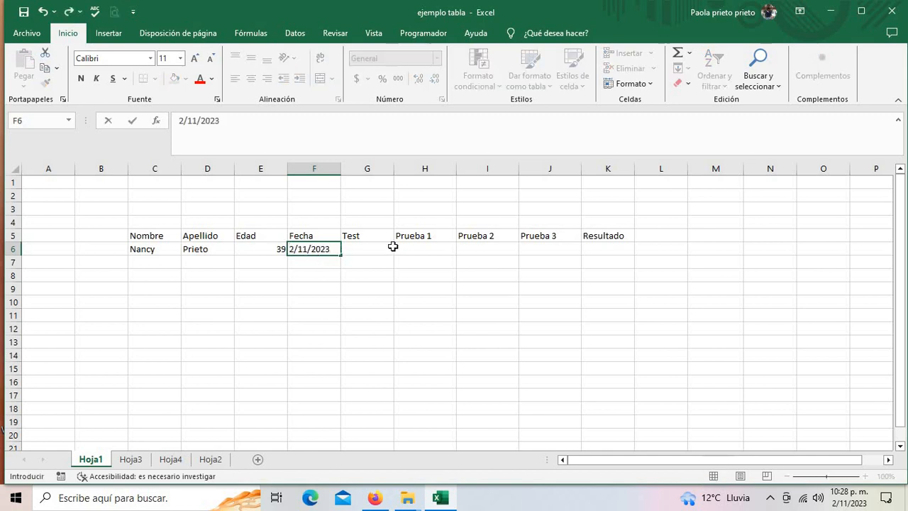
click(383, 257)
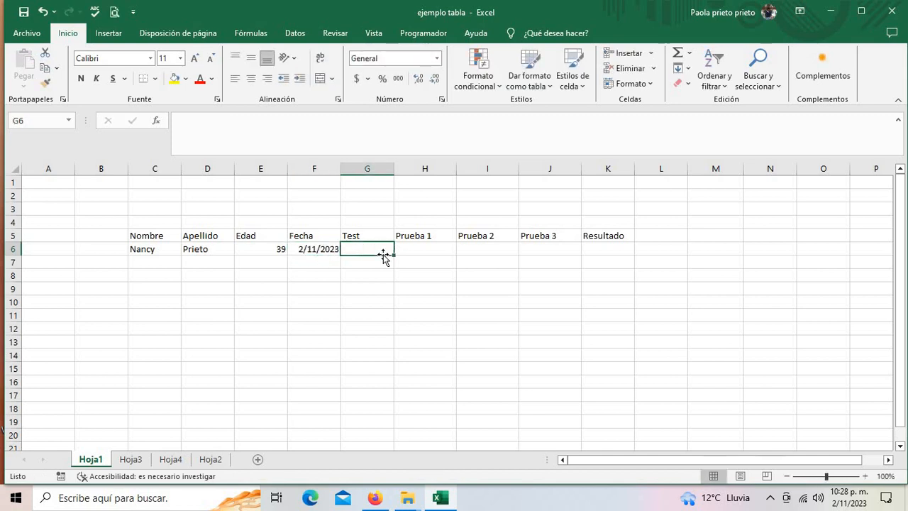
text(bURP)
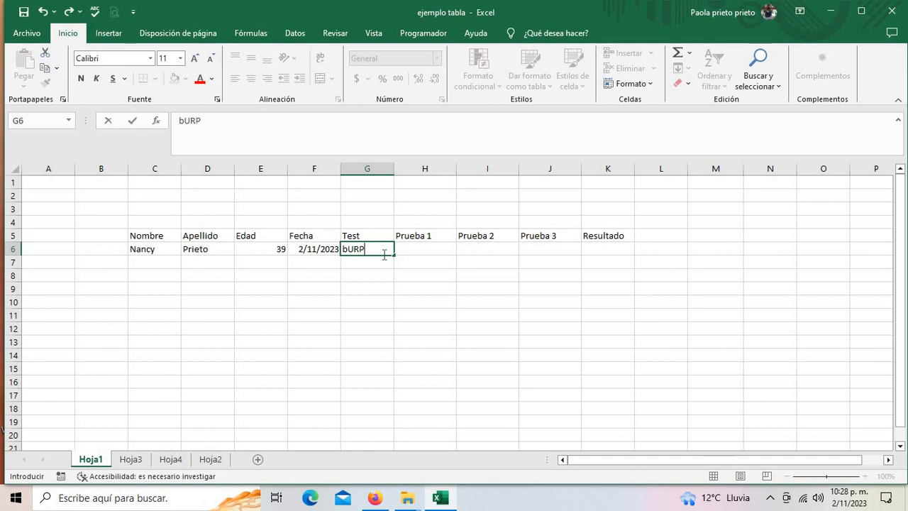
text(EE)
click(406, 264)
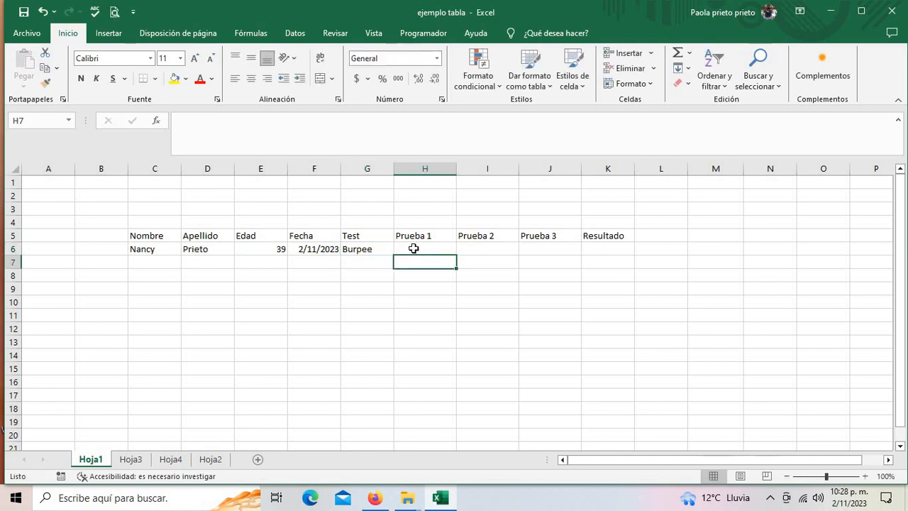
- Enter Prueba scores 33, 21, 36 and Resultado 36 in H6:K6
click(412, 251)
text(33)
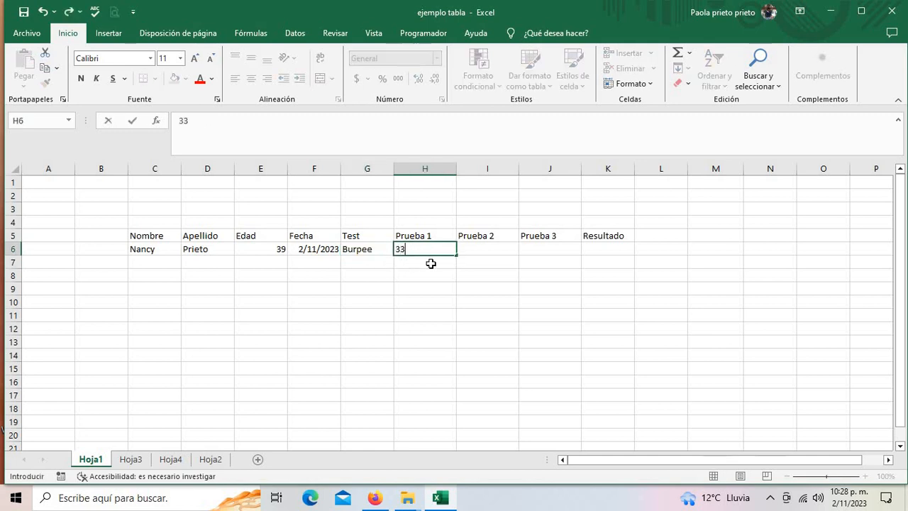
click(466, 274)
click(473, 245)
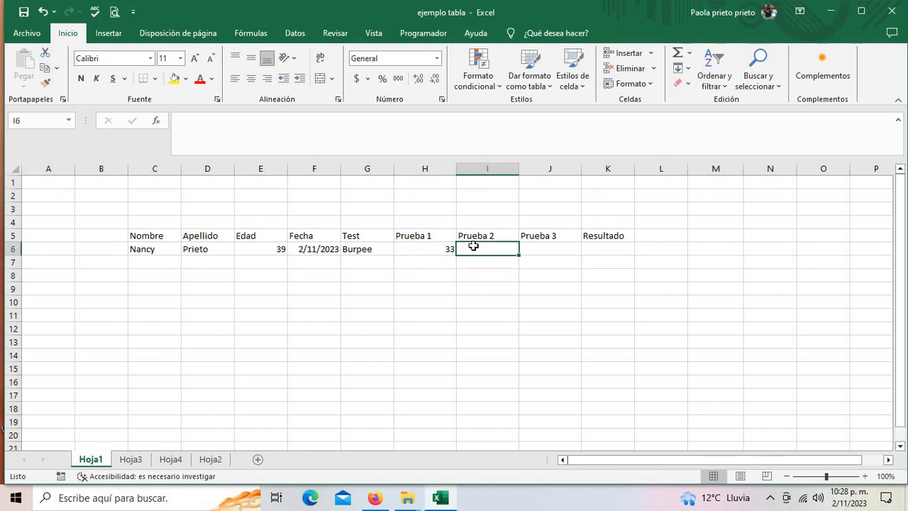
text(21)
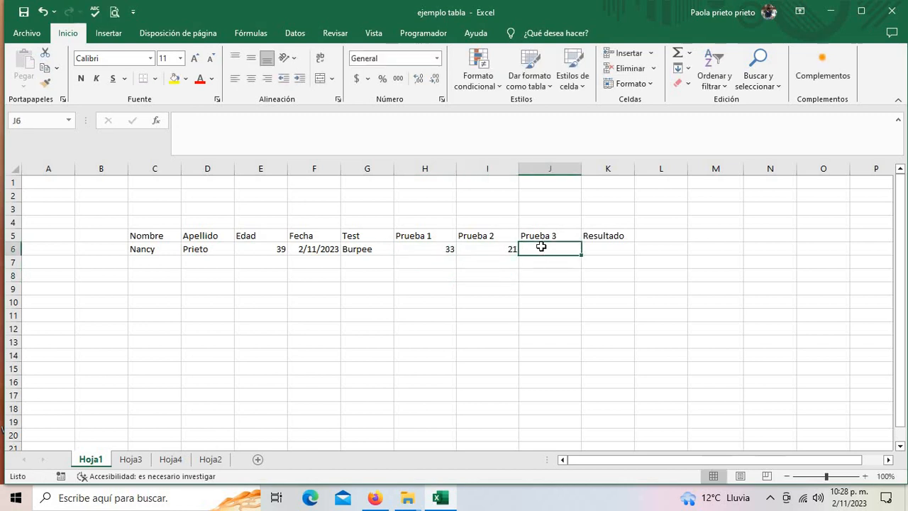
text(36)
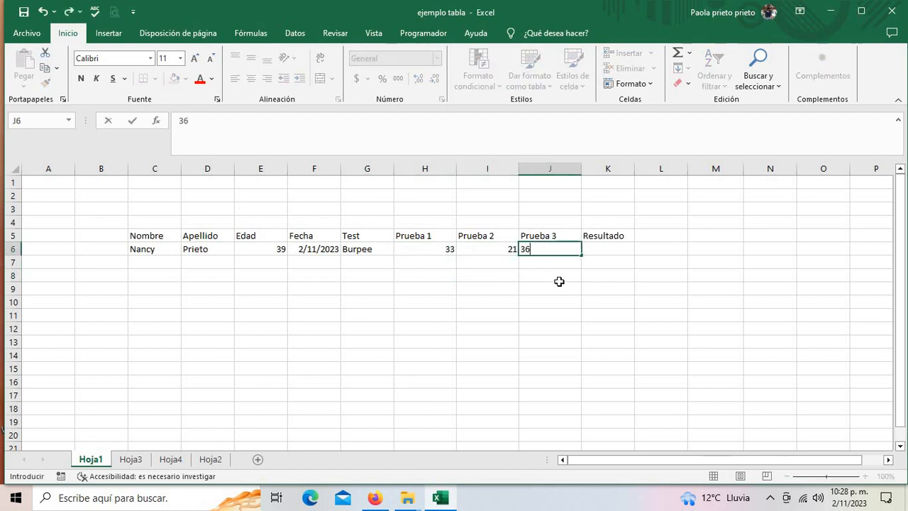
drag(559, 279, 560, 288)
click(596, 248)
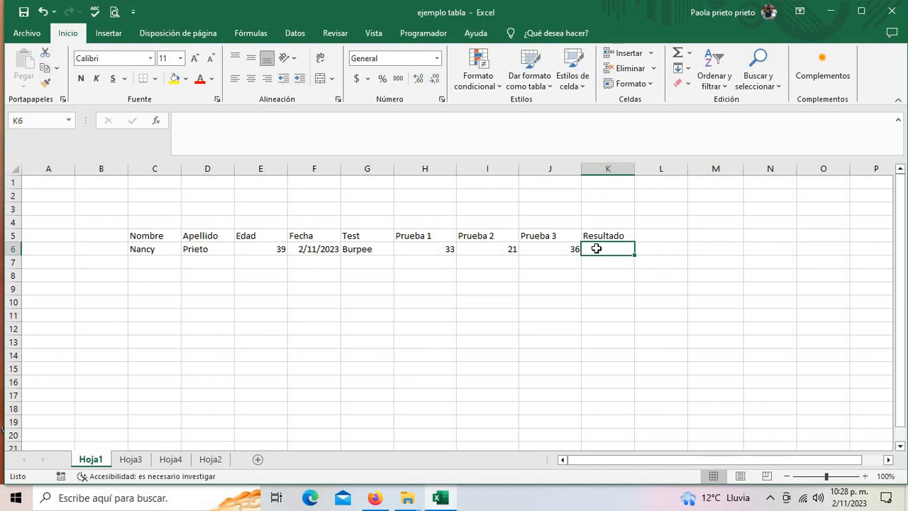
text(36)
click(600, 327)
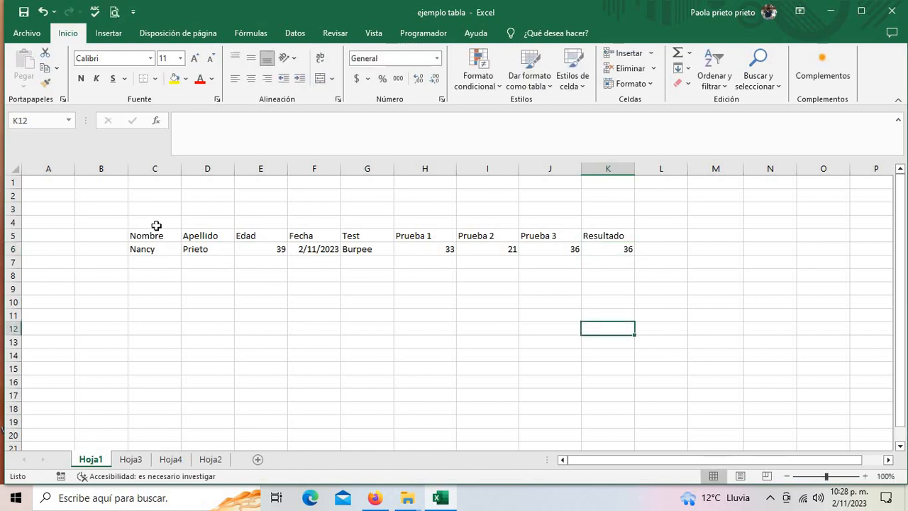
- Convert C5:K6 into a table using the first row as headers
drag(158, 232, 631, 250)
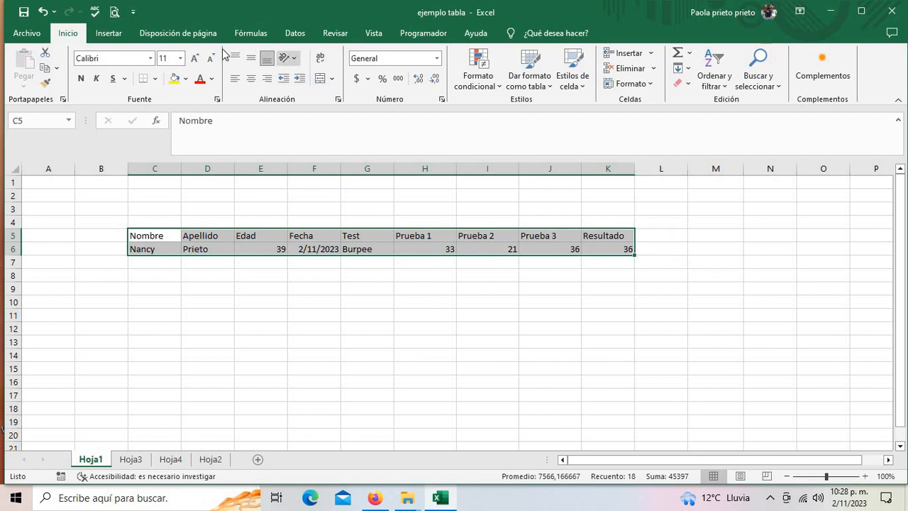
click(110, 34)
click(129, 63)
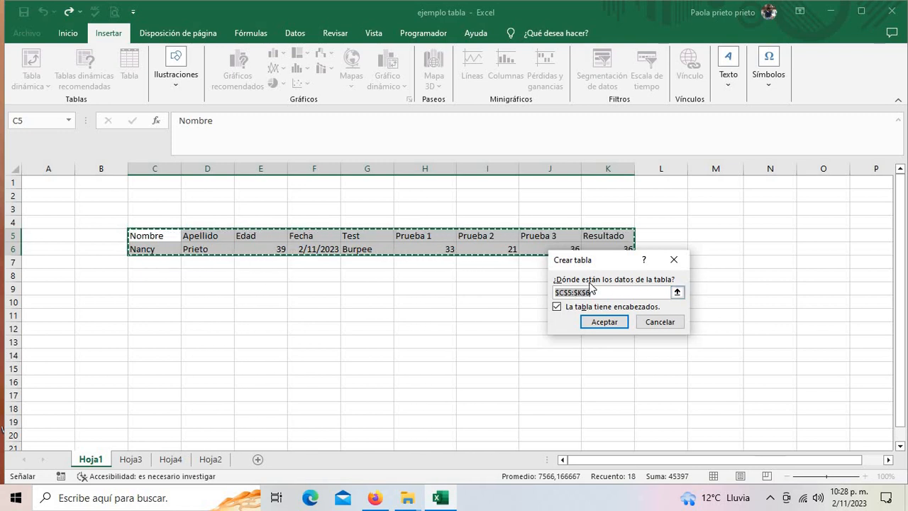
click(554, 310)
click(556, 310)
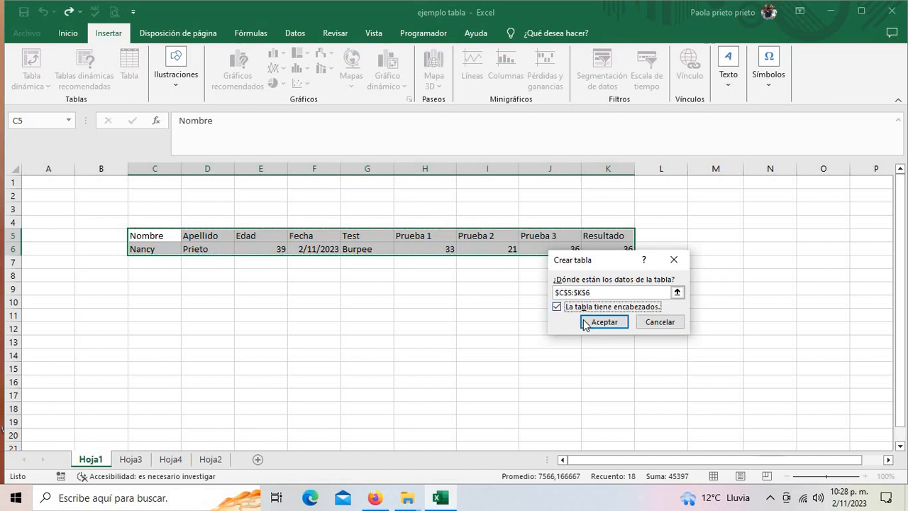
click(601, 321)
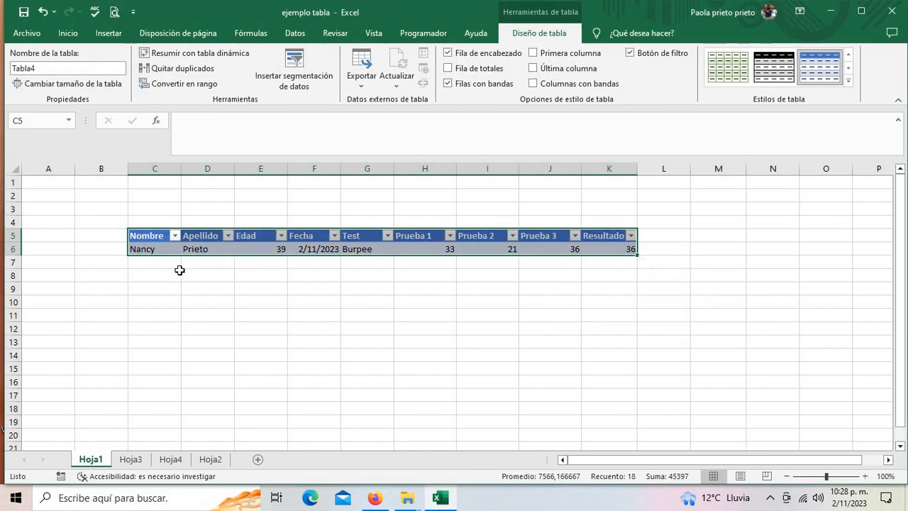
- Enter a first name, surname, age 33 and today's date in row 7
click(175, 262)
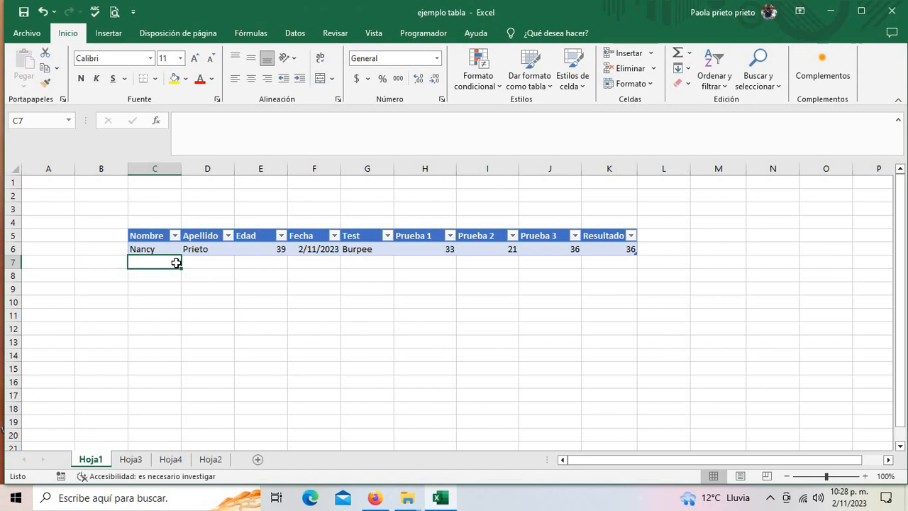
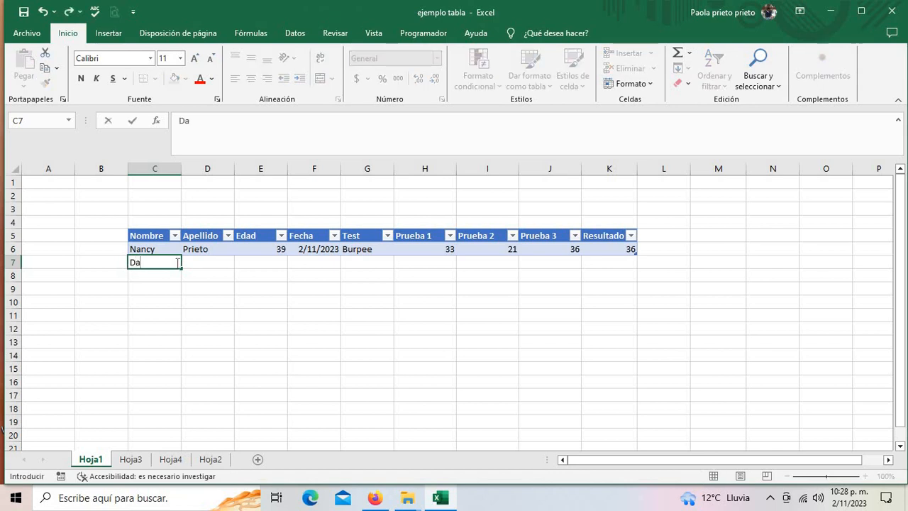
key(Tab)
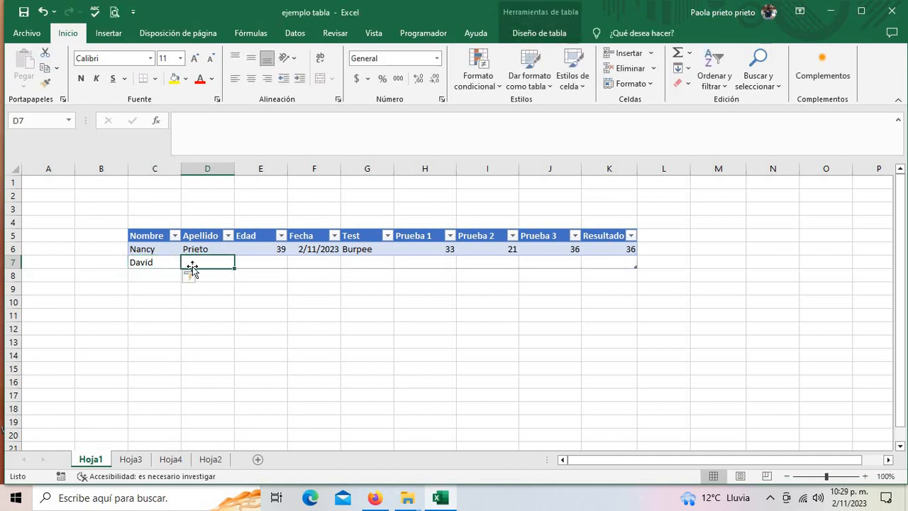
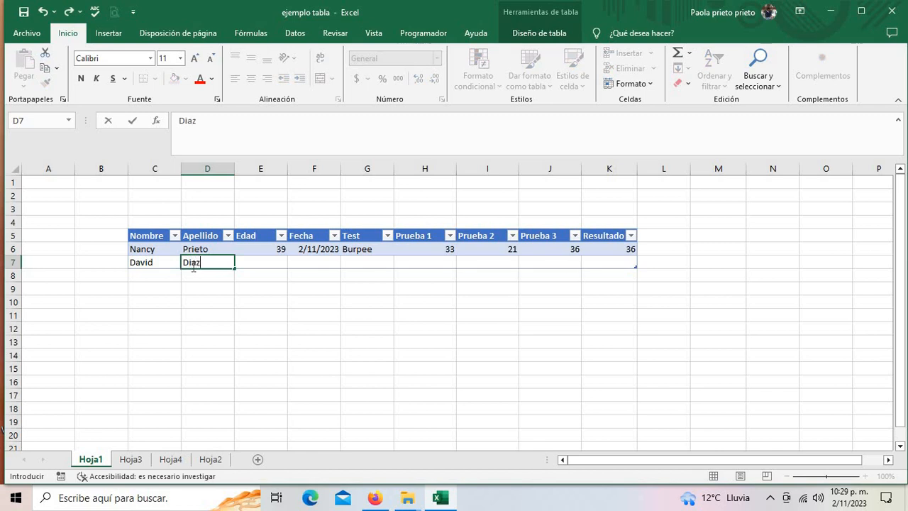
click(278, 286)
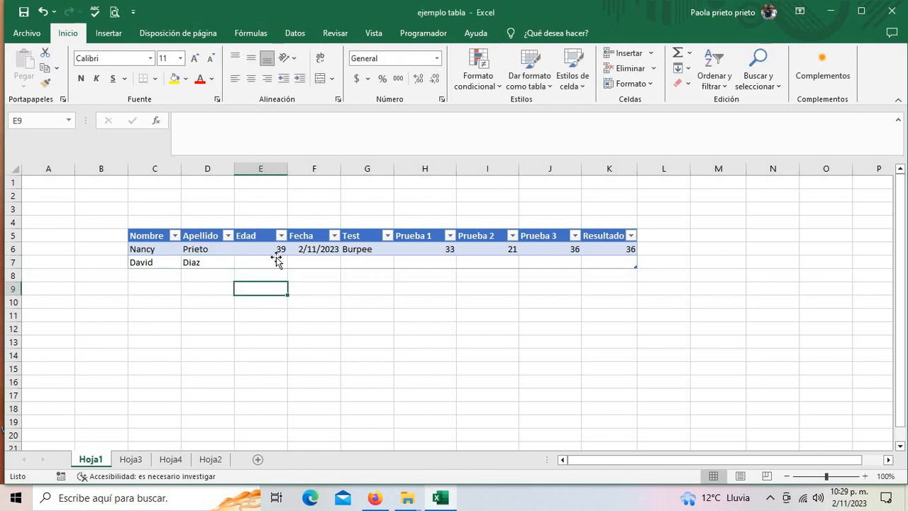
click(280, 260)
text(33)
click(326, 262)
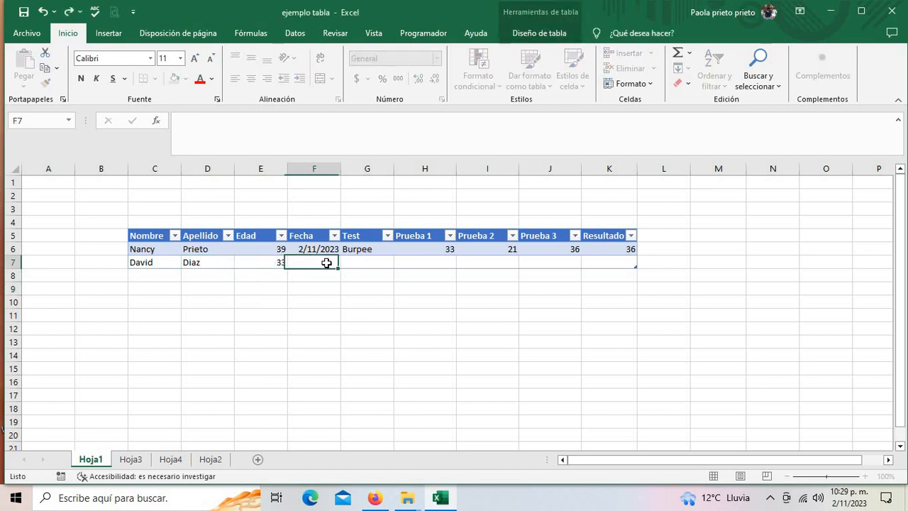
key(ctrl+semicolon)
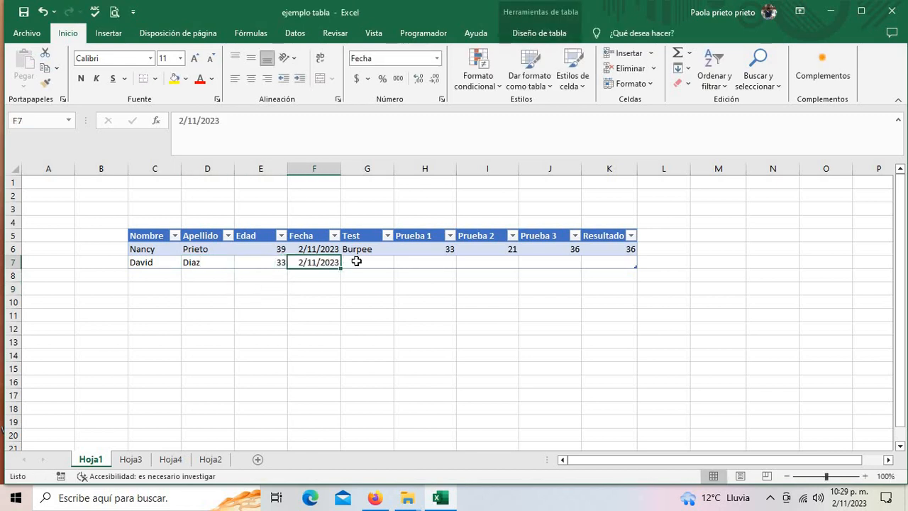
- Copy Burpee down into G7 and enter Prueba 1 and 2 scores 33, 33
click(355, 261)
key(ctrl+d)
click(431, 259)
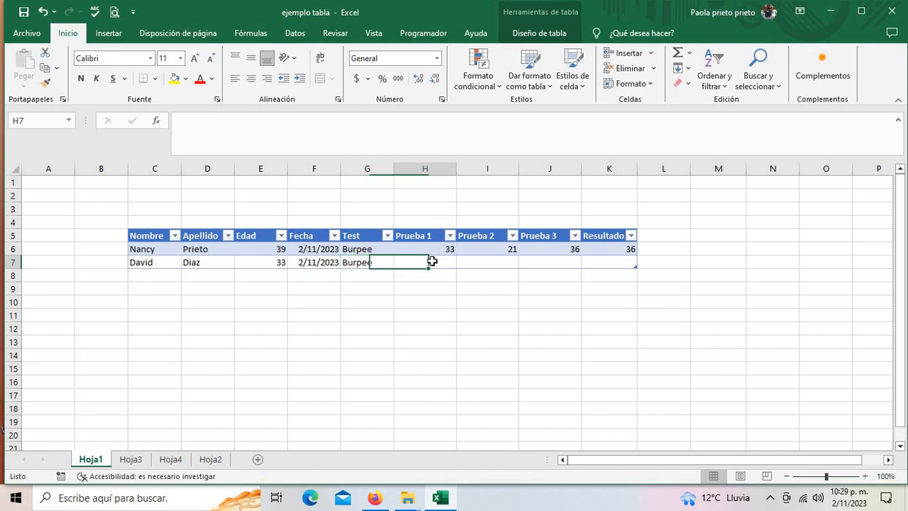
text(33)
click(476, 279)
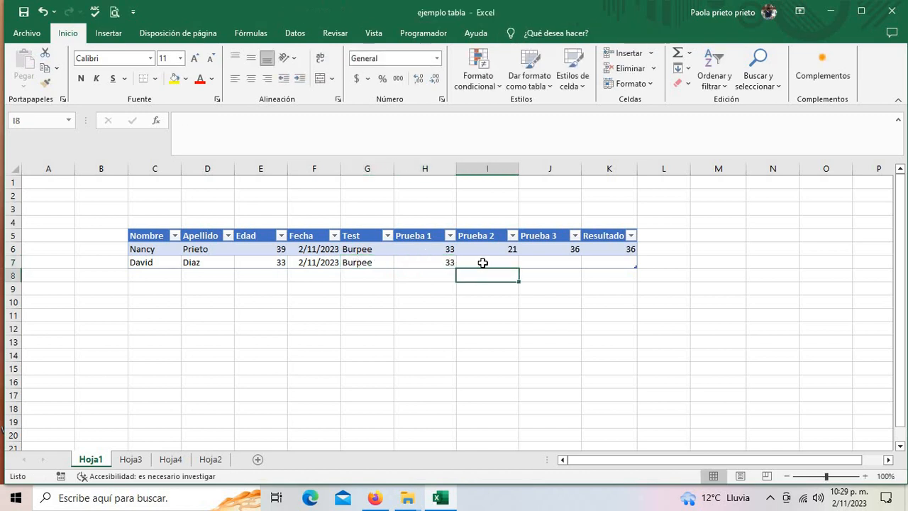
click(483, 263)
text(33)
click(584, 280)
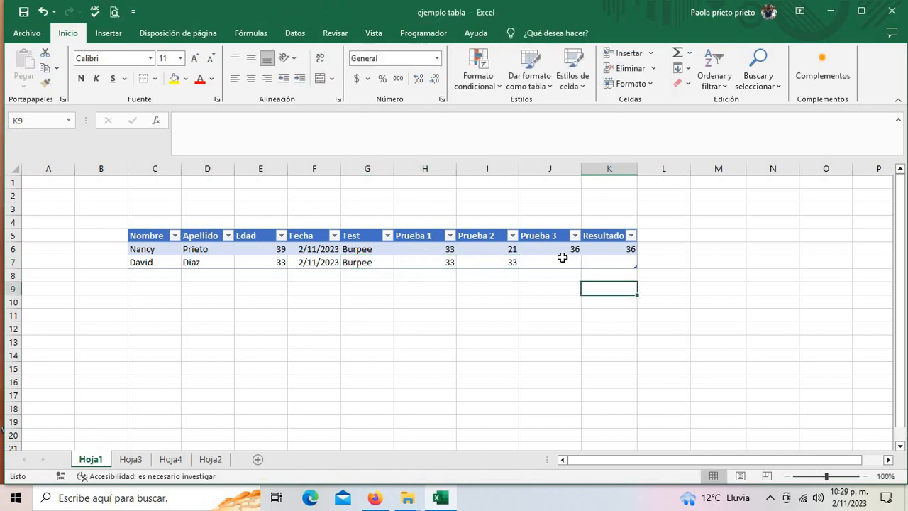
- Enter Prueba 3 score 35 and Resultado 35, removing a stray extra column
click(560, 259)
text(36)
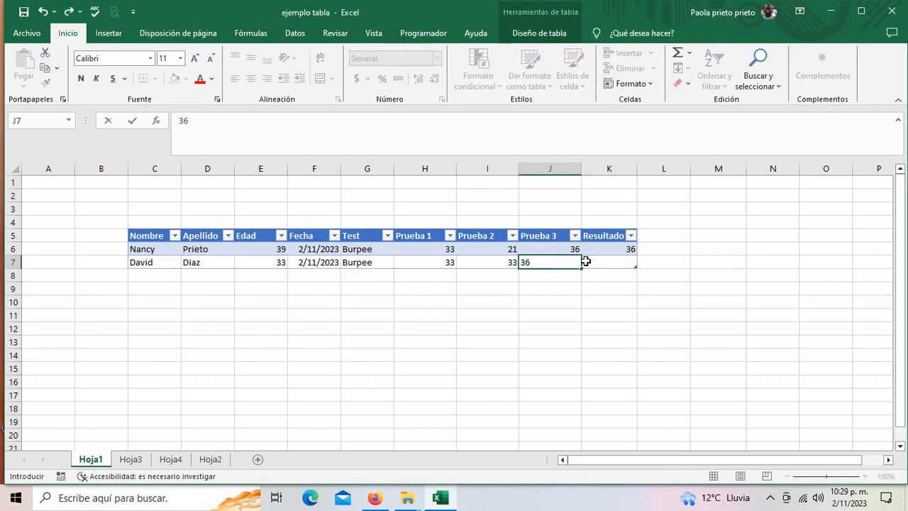
key(BackSpace)
text(5)
click(638, 263)
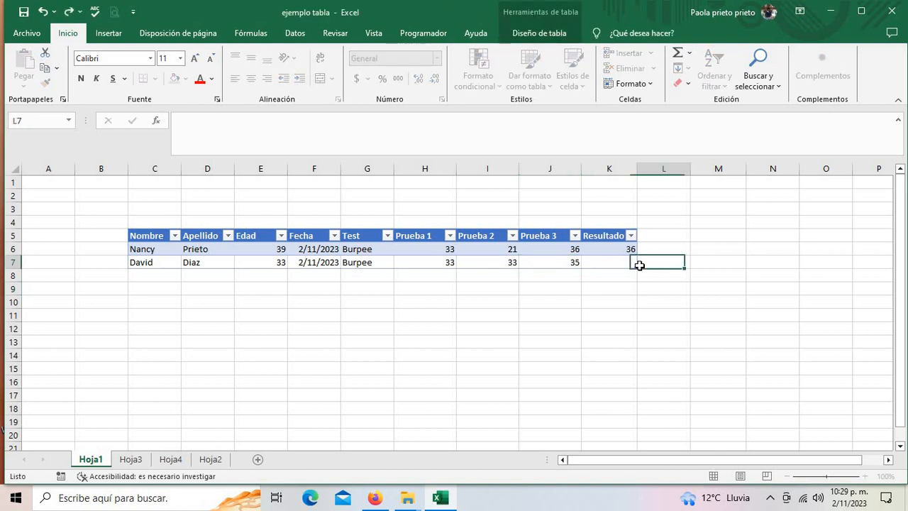
text(35)
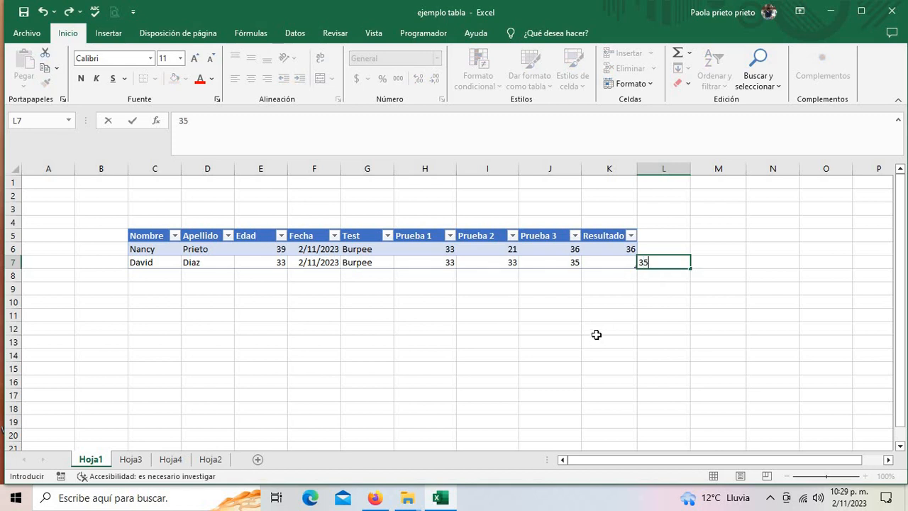
click(596, 339)
key(ctrl+z)
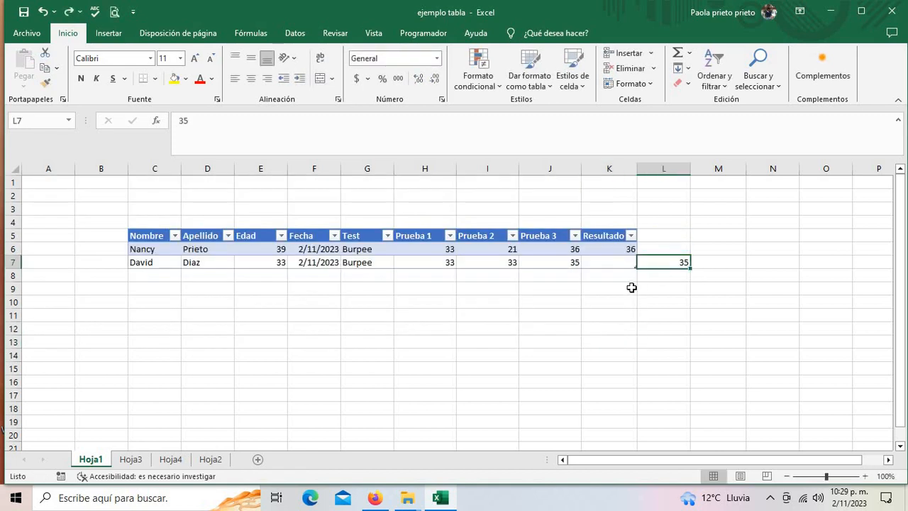
key(BackSpace)
click(611, 268)
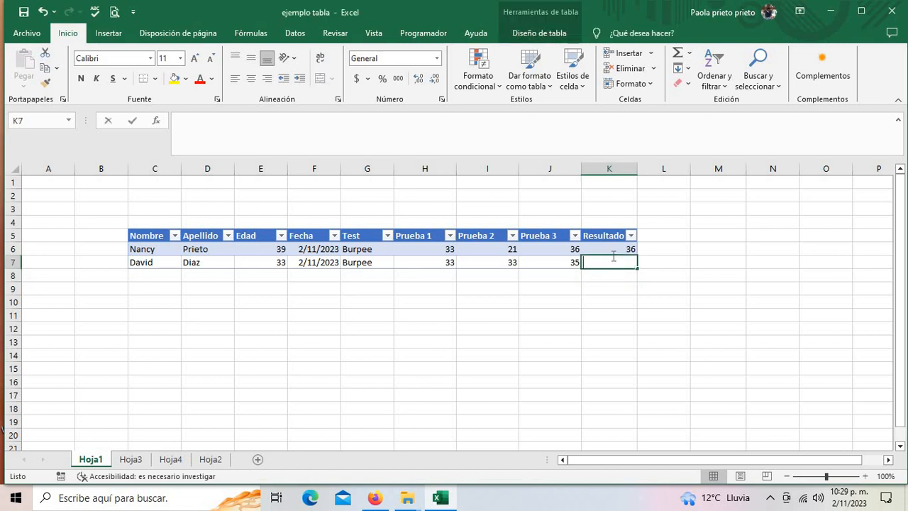
text(35)
click(599, 312)
- Start the third record with a first name in C8
click(171, 278)
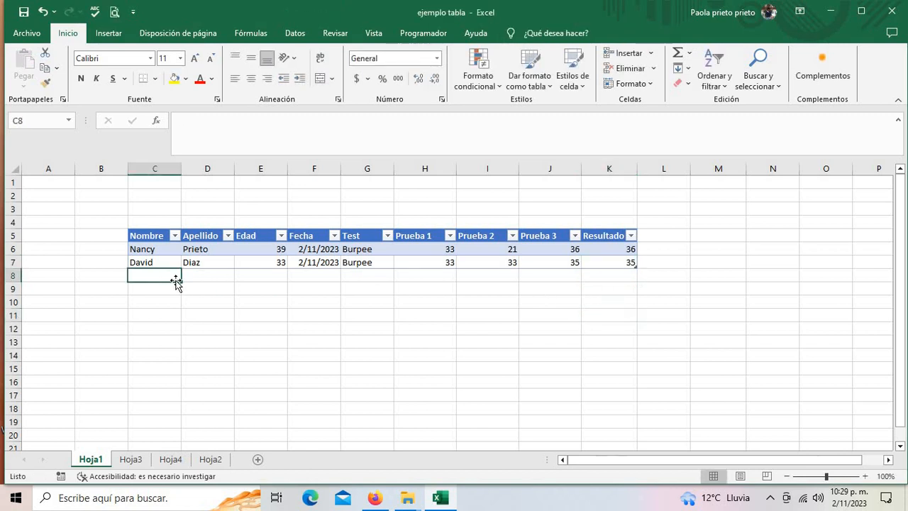
text(Oscar)
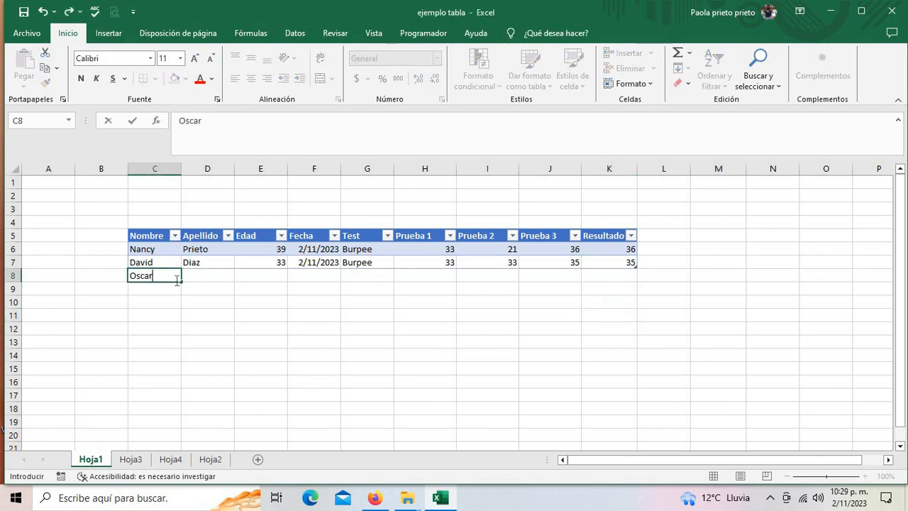
click(187, 296)
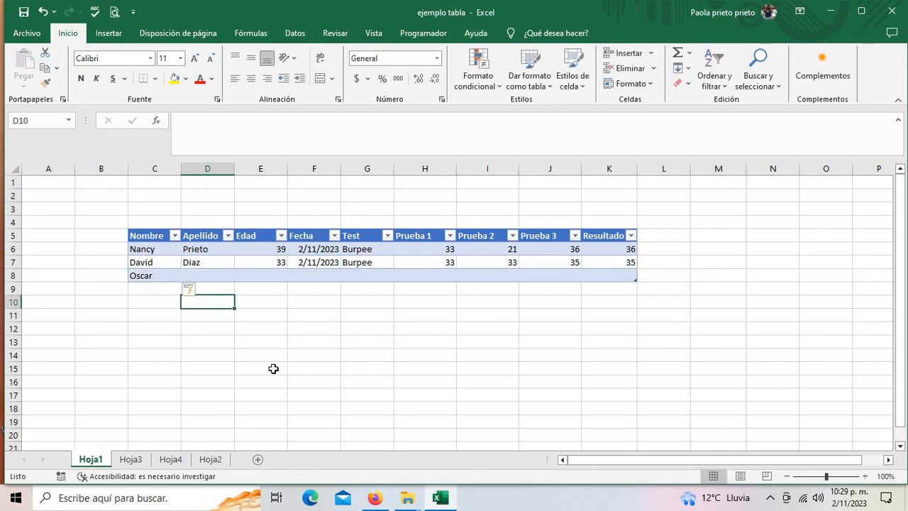
- Switch to Hoja2 and select the full table from Nombre to the last Resultado row
click(171, 459)
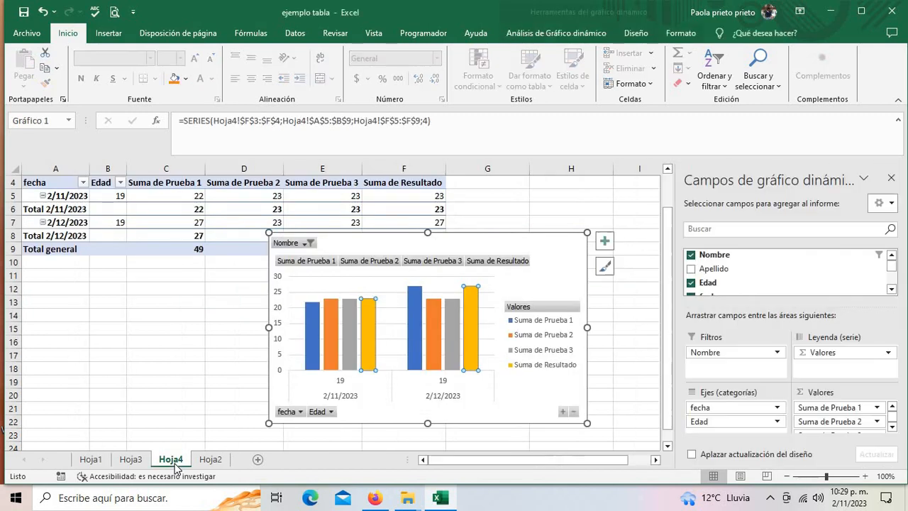
click(210, 459)
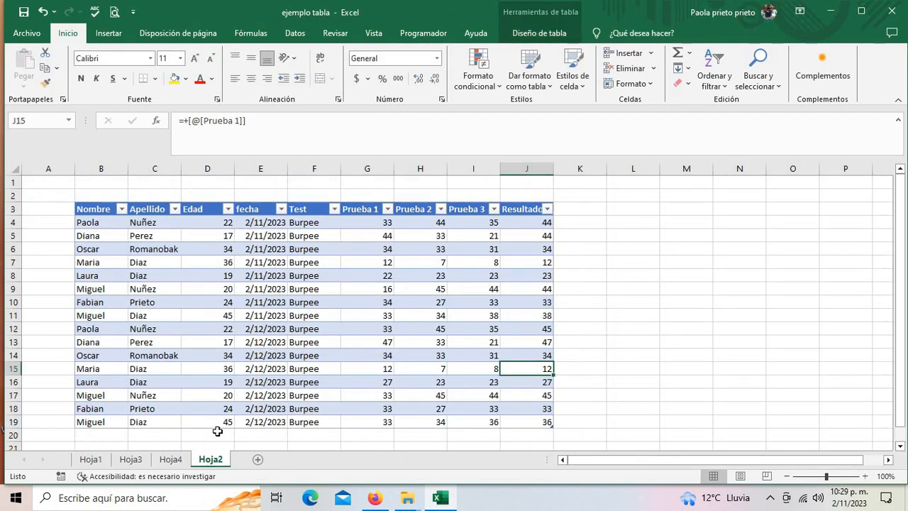
click(261, 222)
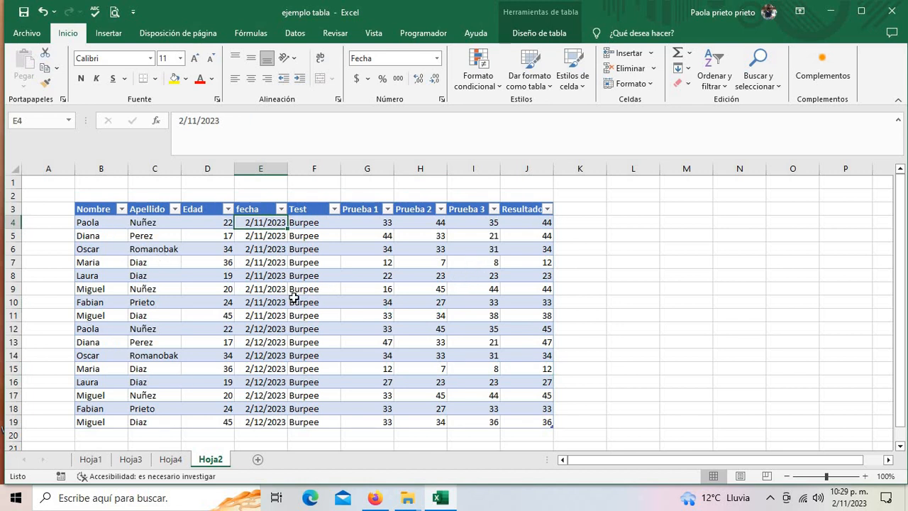
drag(100, 206, 318, 259)
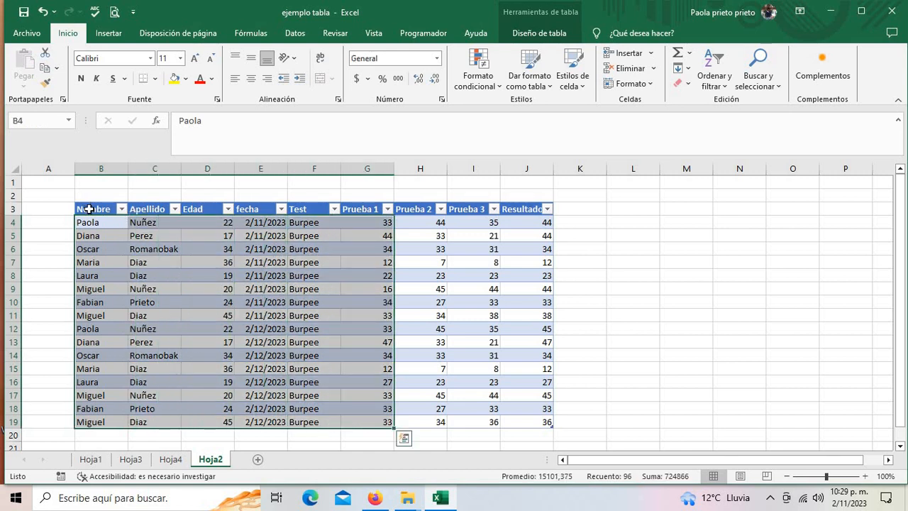
drag(88, 208, 548, 423)
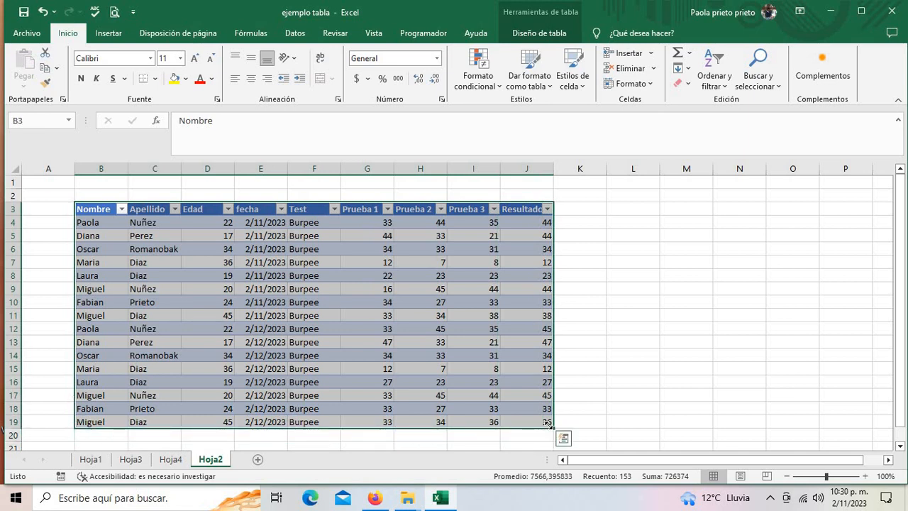
- Insert a pivot table from the Hoja2 table onto a new worksheet
click(110, 33)
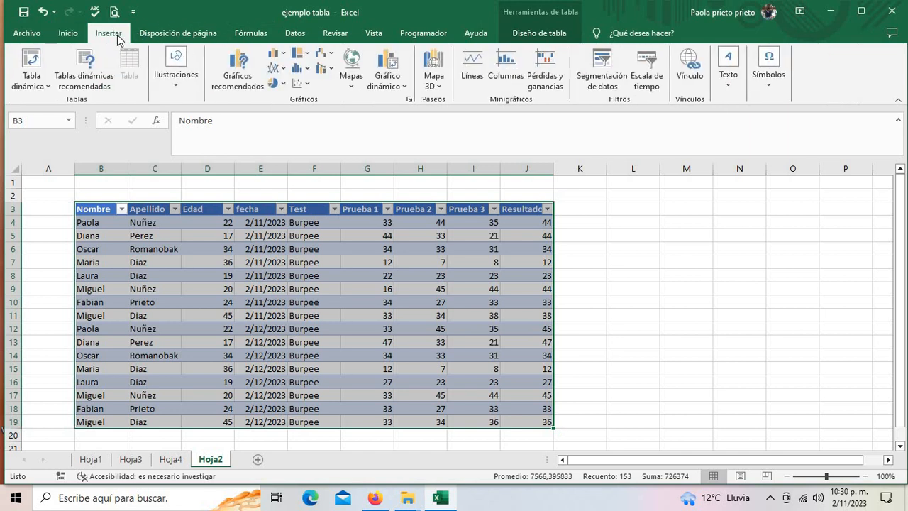
click(36, 77)
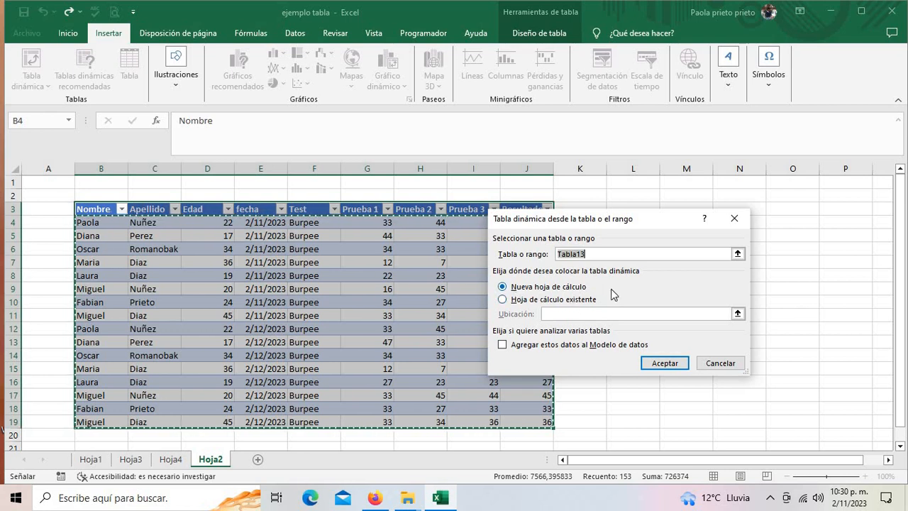
click(659, 364)
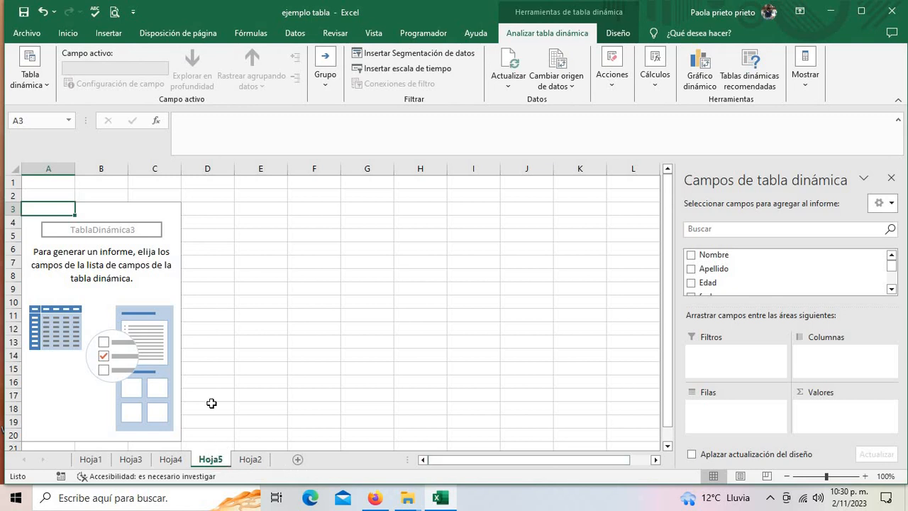
- Scroll through the pivot field list, then return to the Hoja2 data sheet
click(135, 315)
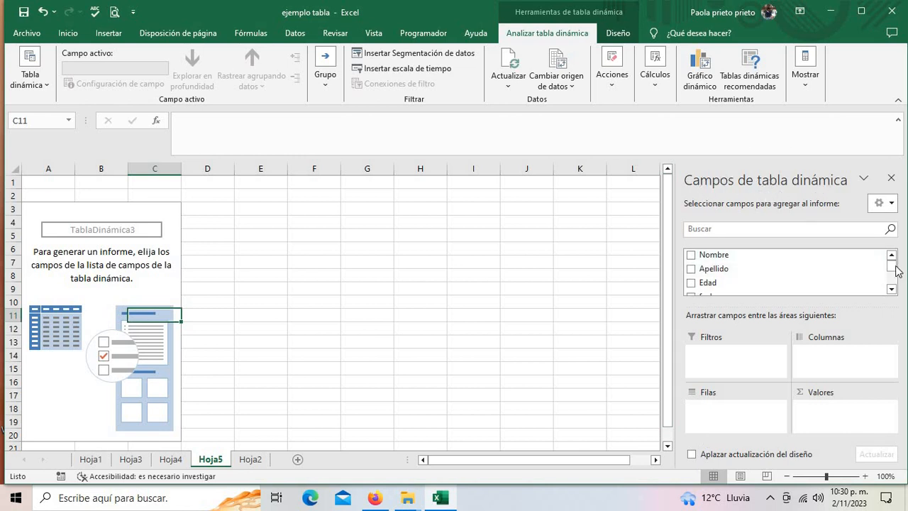
drag(896, 271, 893, 288)
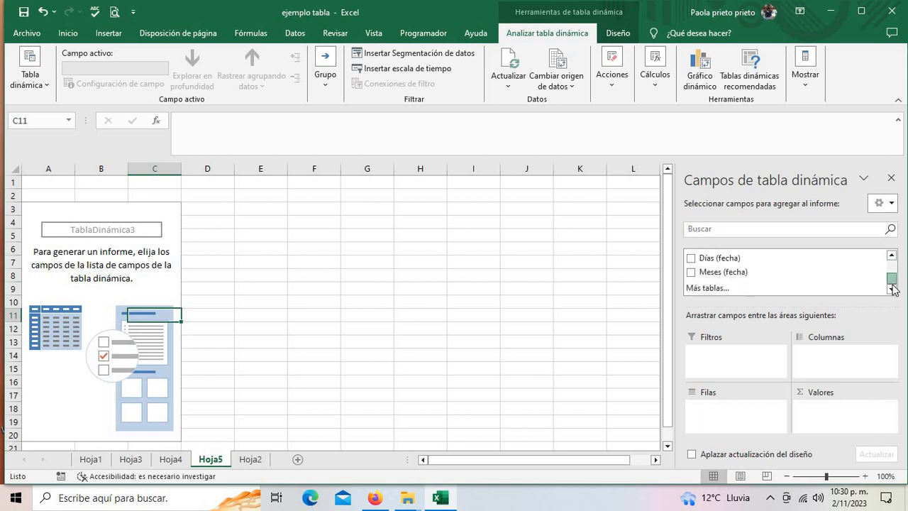
scroll(771, 256, up, 5)
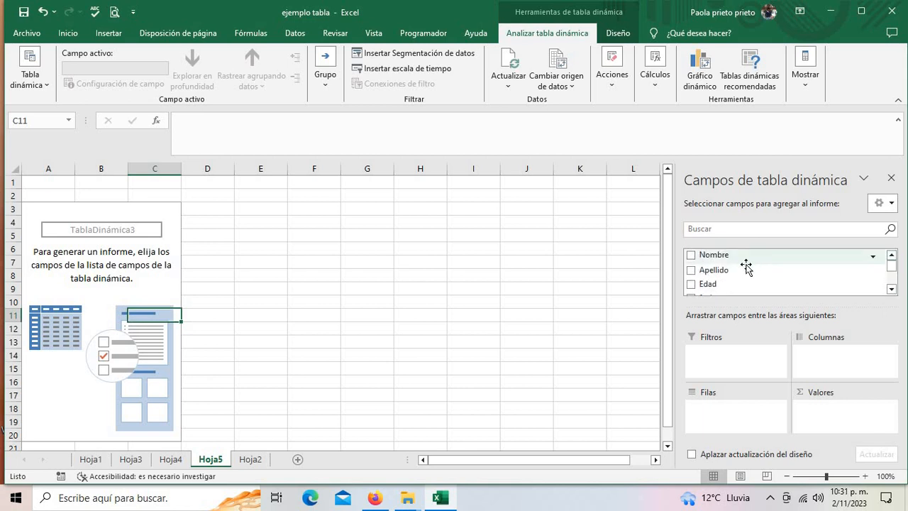
scroll(750, 268, down, 1)
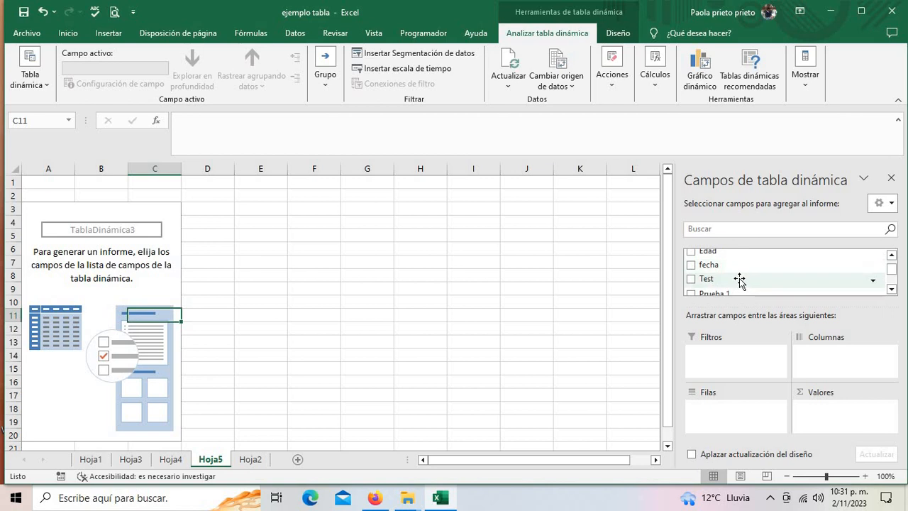
scroll(742, 280, down, 1)
scroll(744, 280, down, 1)
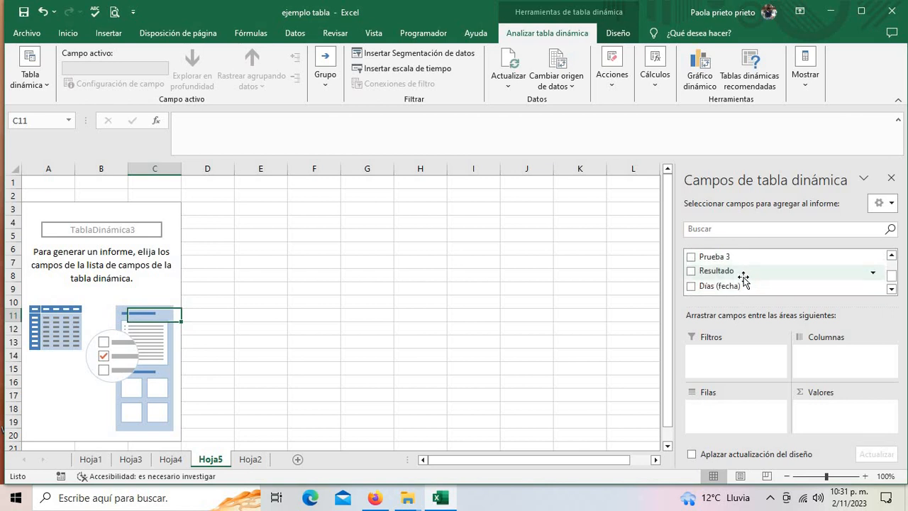
scroll(736, 288, down, 2)
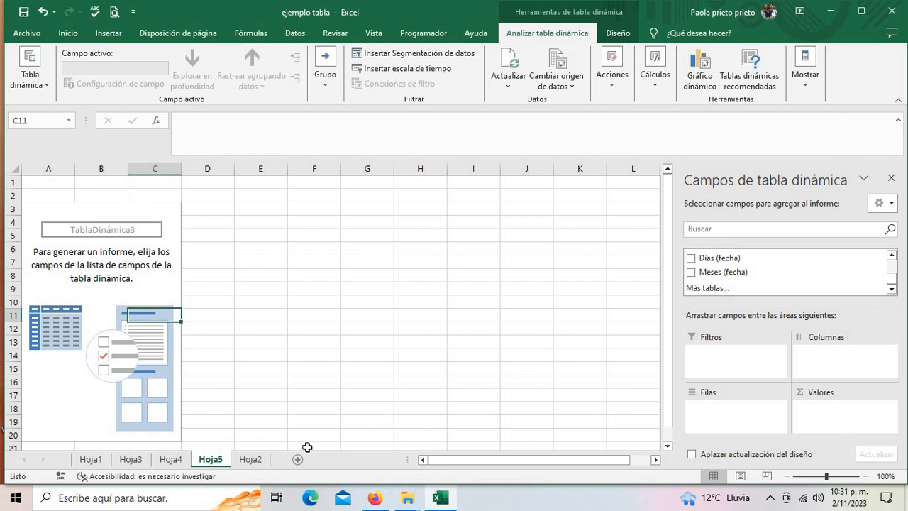
click(250, 464)
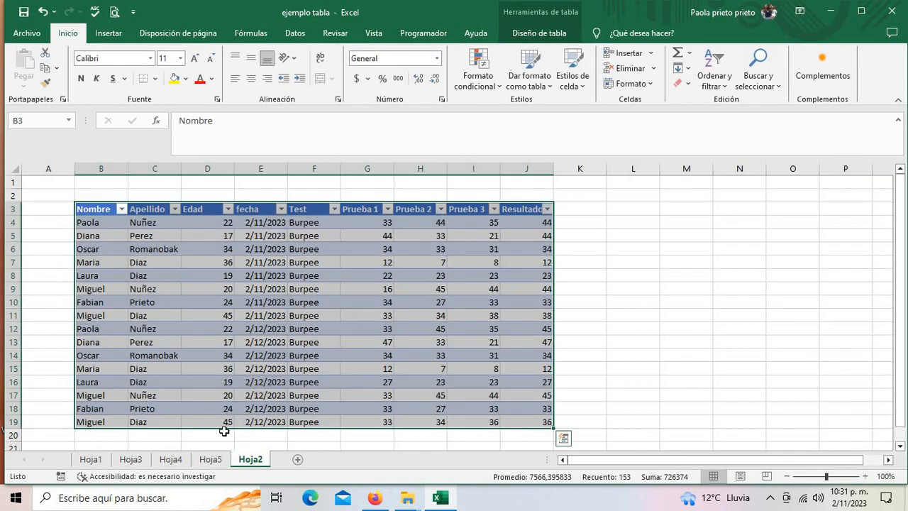
- Switch back to Hoja5 showing the empty pivot table TablaDinámica3
click(211, 459)
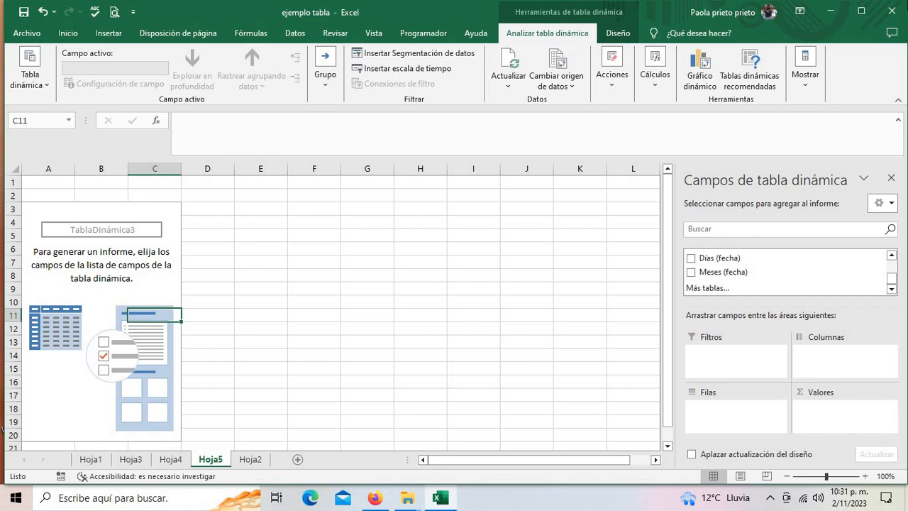
- Place Nombre and Apellido in Filas and Edad in Valores, totalling 434
drag(892, 282, 891, 261)
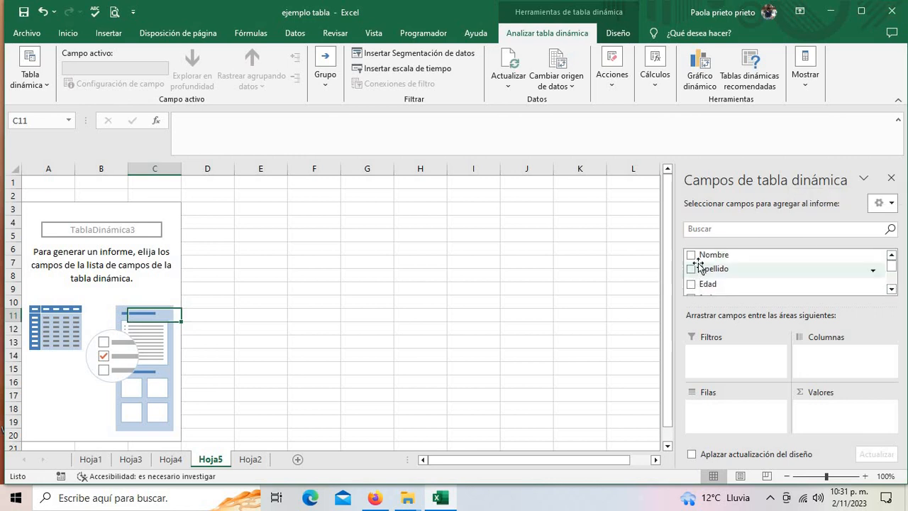
drag(695, 261, 721, 406)
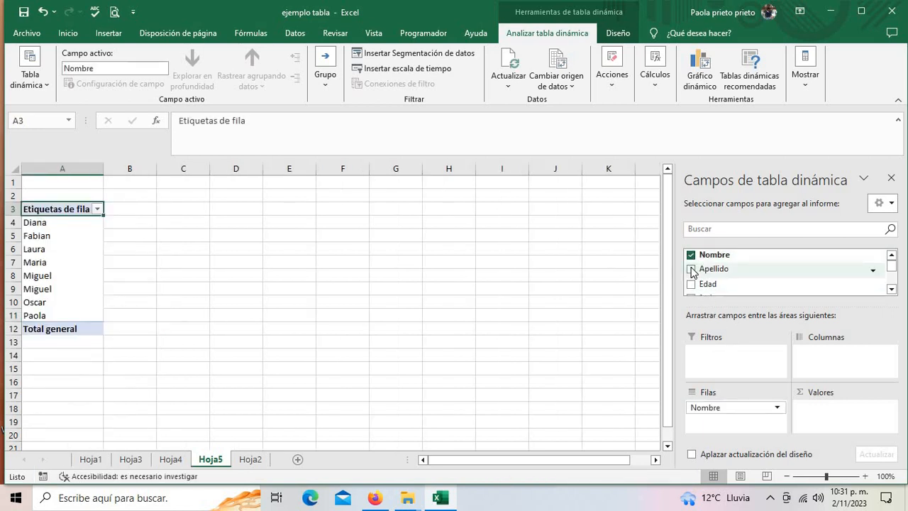
drag(694, 273, 719, 426)
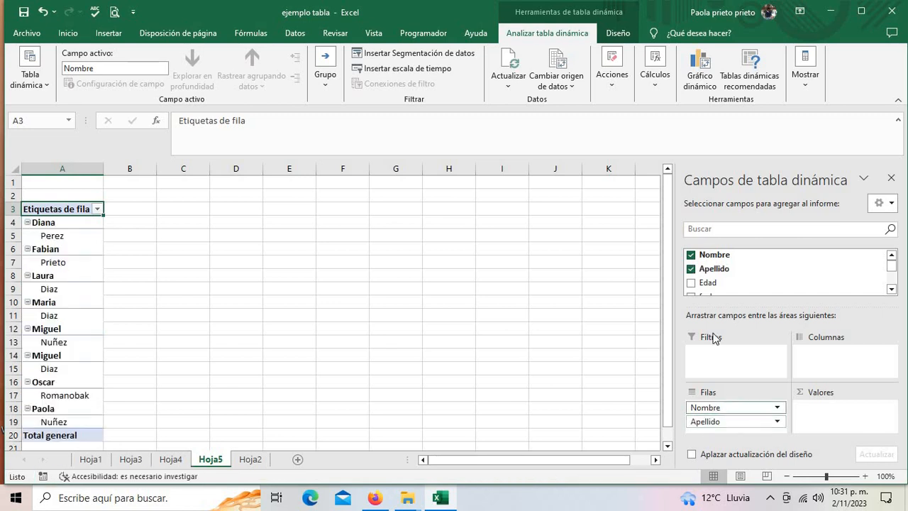
drag(693, 292, 821, 425)
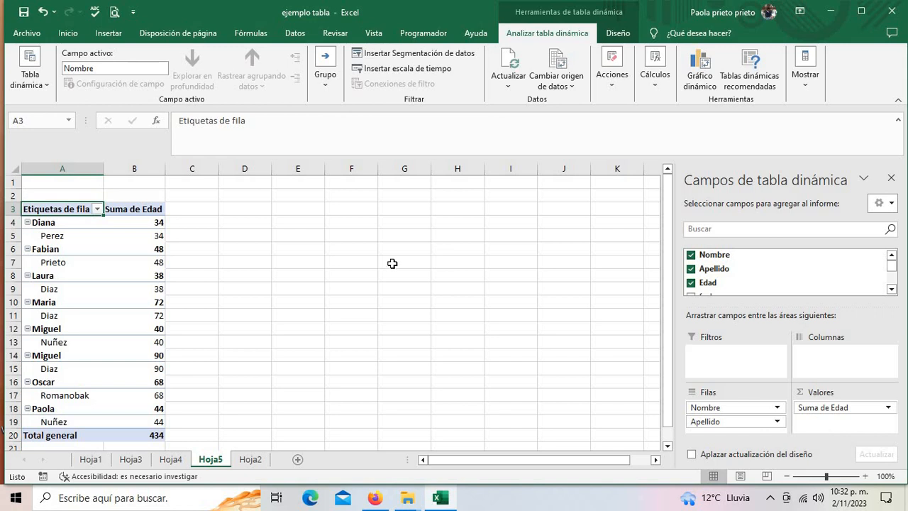
click(157, 236)
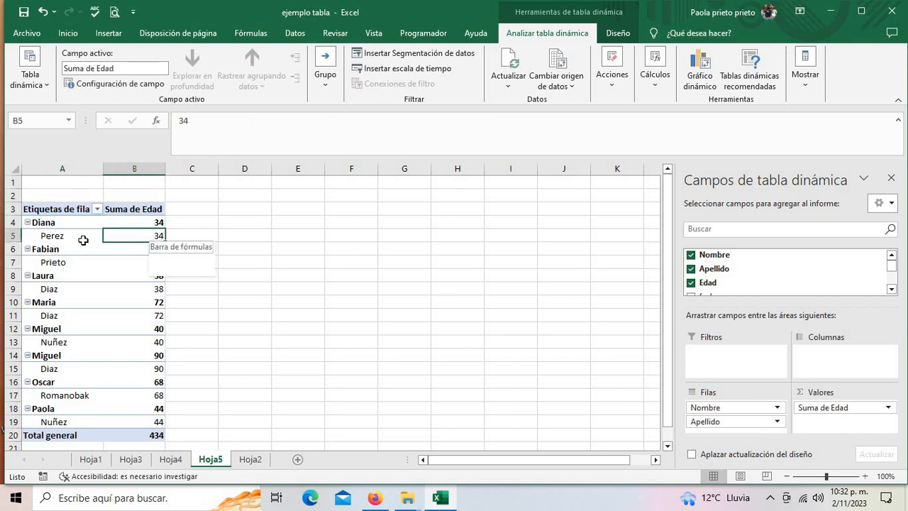
click(57, 251)
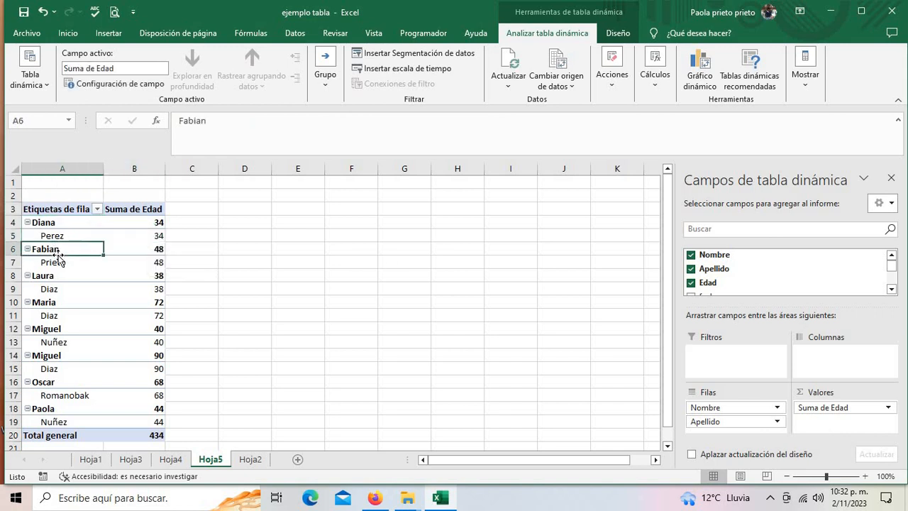
click(156, 261)
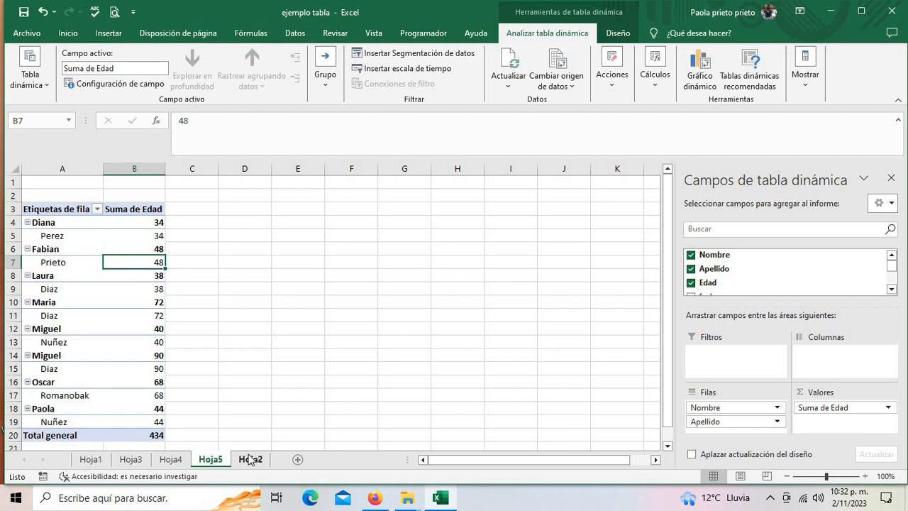
click(250, 458)
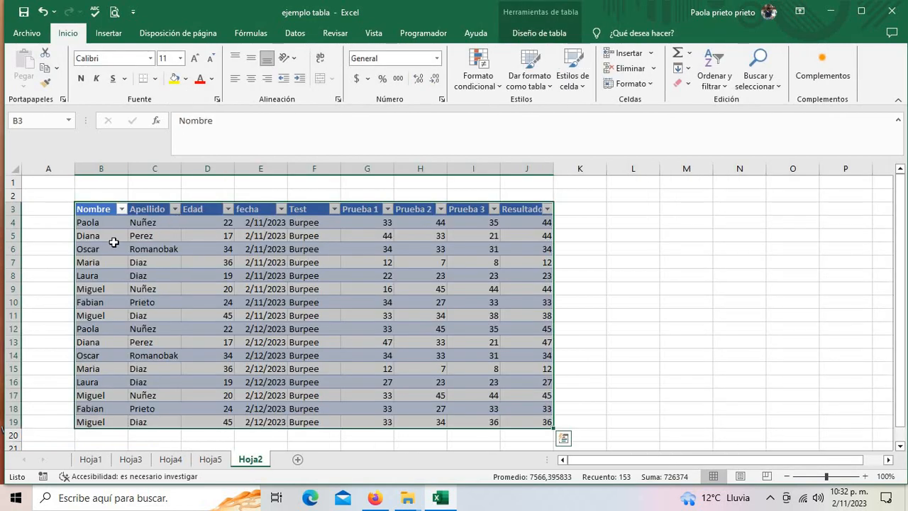
click(151, 244)
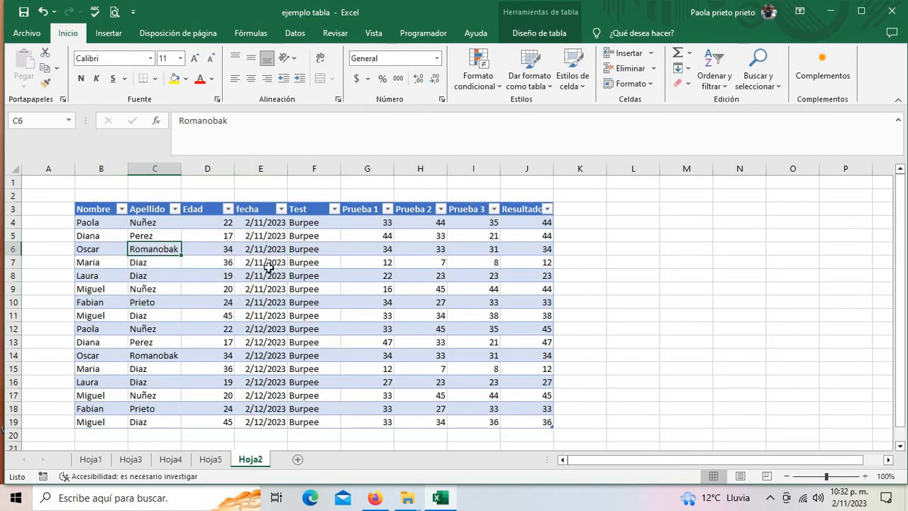
click(187, 459)
click(208, 459)
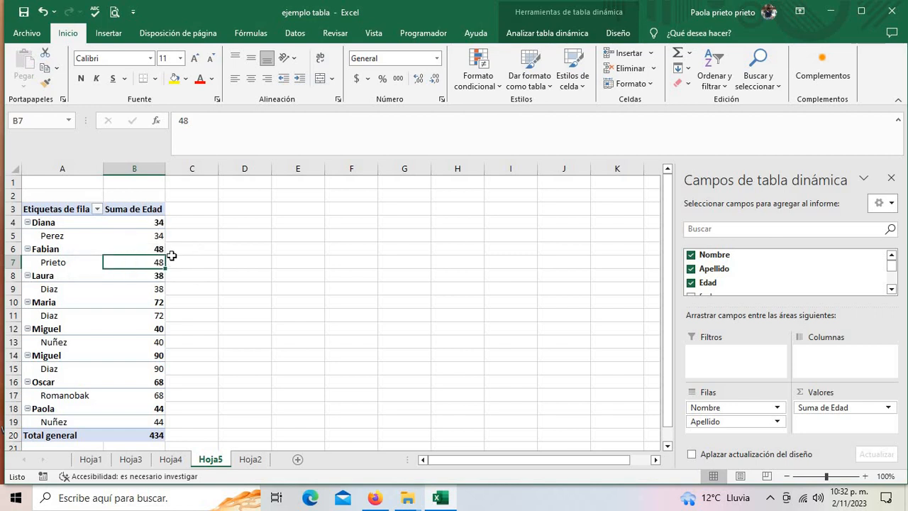
- Compare Diana's summed age of 34 with the ages in the Hoja2 source table
click(156, 222)
click(250, 459)
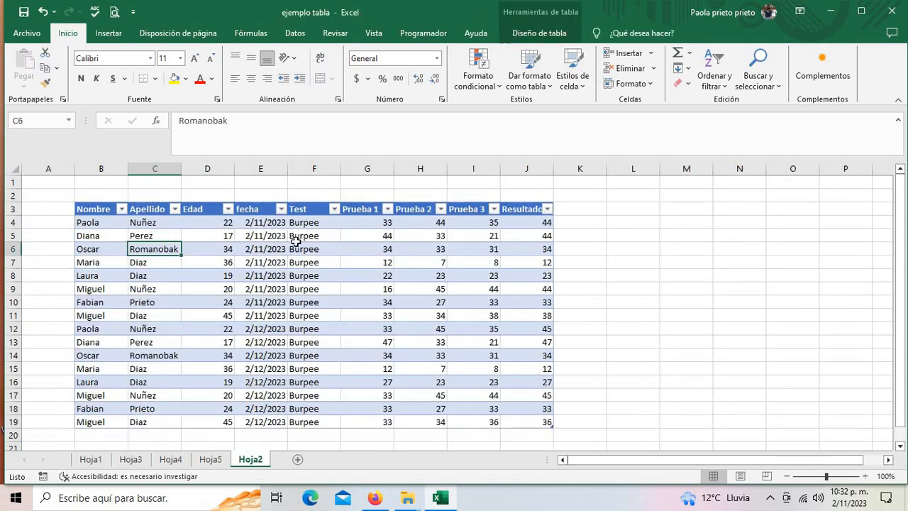
click(234, 253)
click(210, 459)
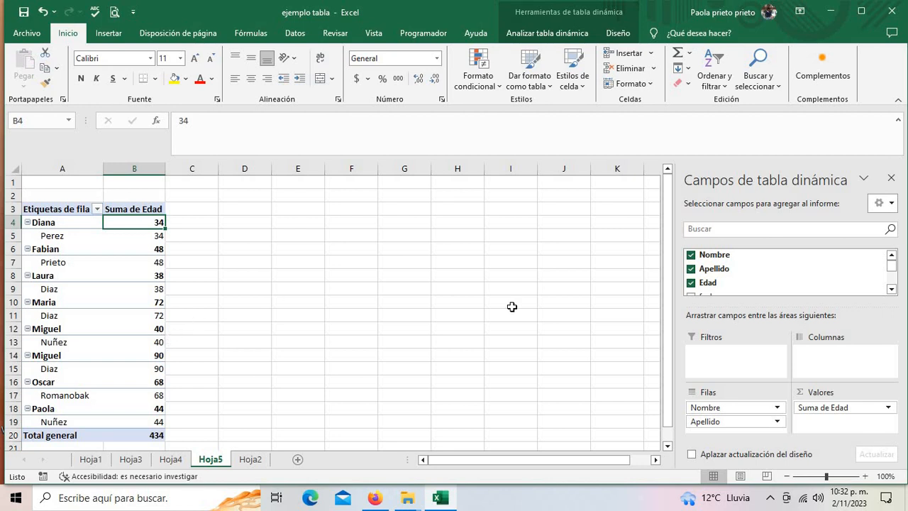
click(892, 290)
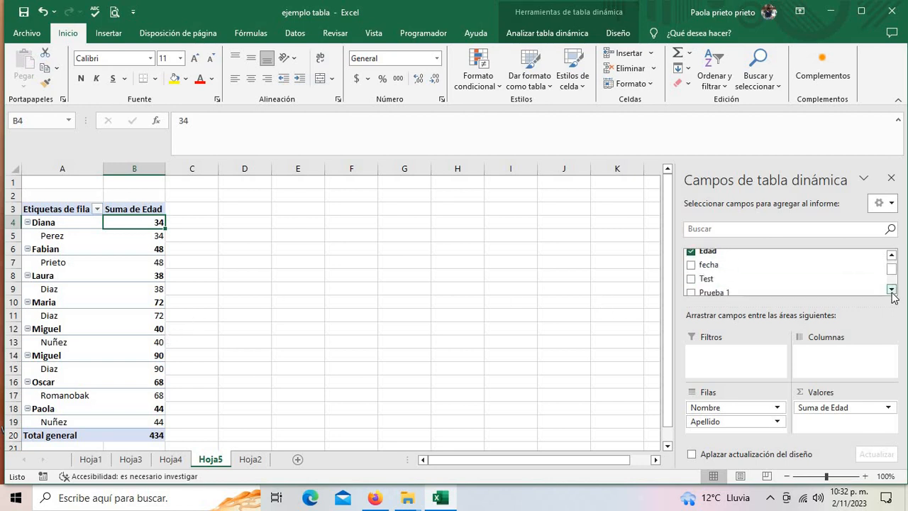
click(891, 290)
click(891, 256)
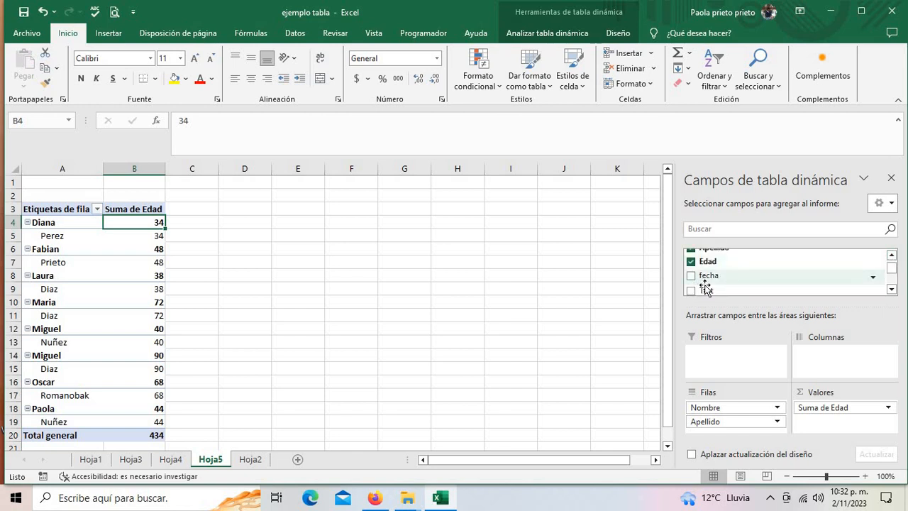
click(252, 459)
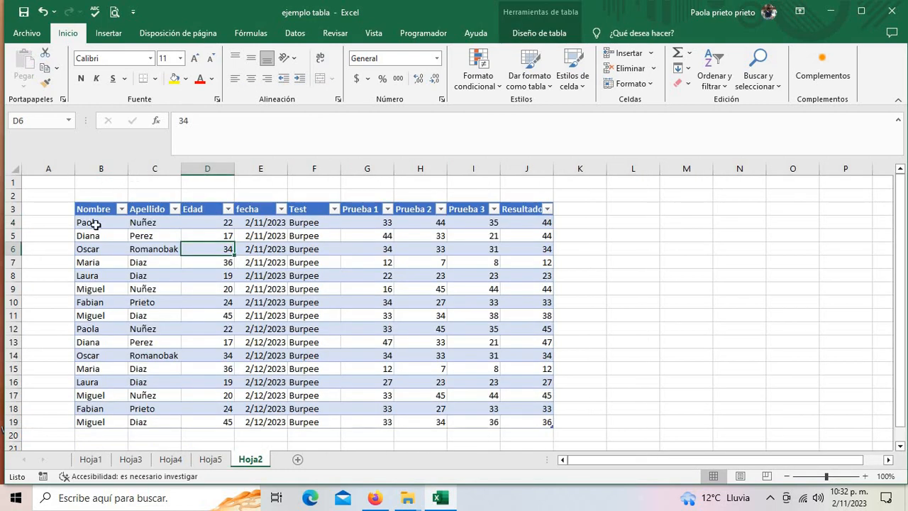
drag(95, 239, 229, 238)
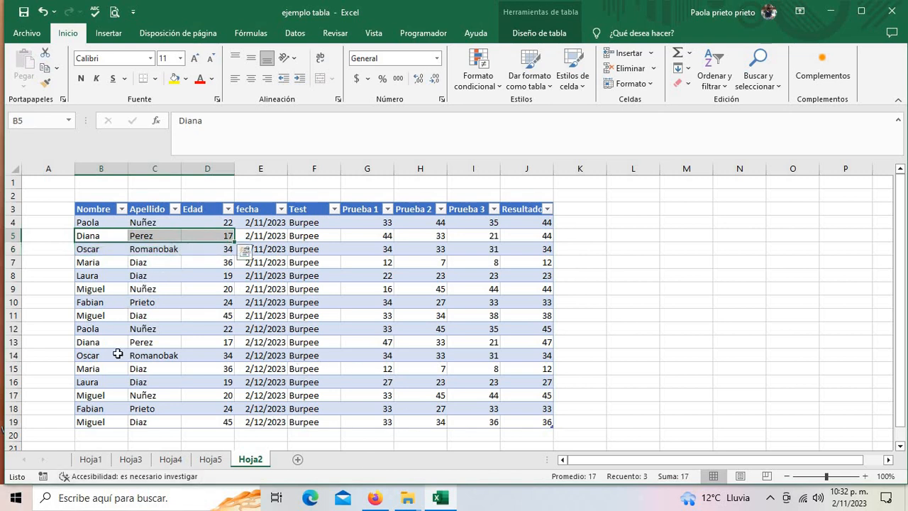
drag(93, 341, 225, 342)
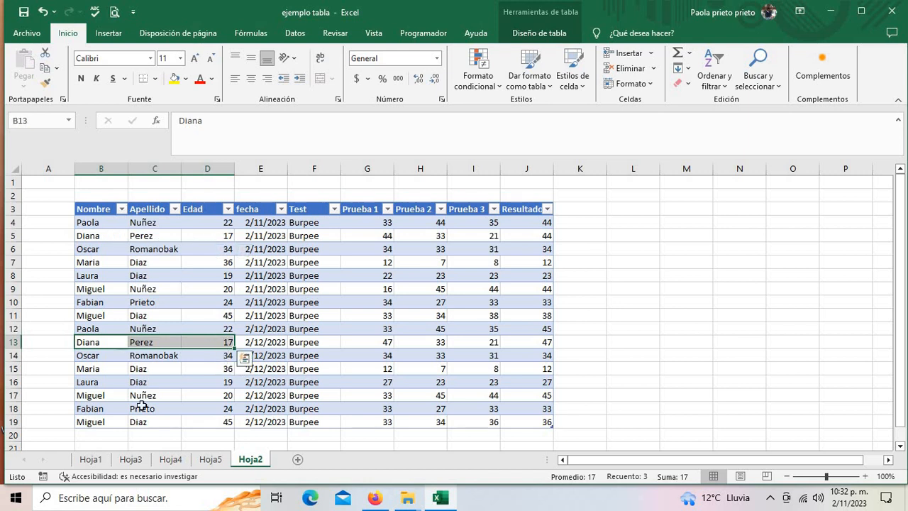
click(210, 459)
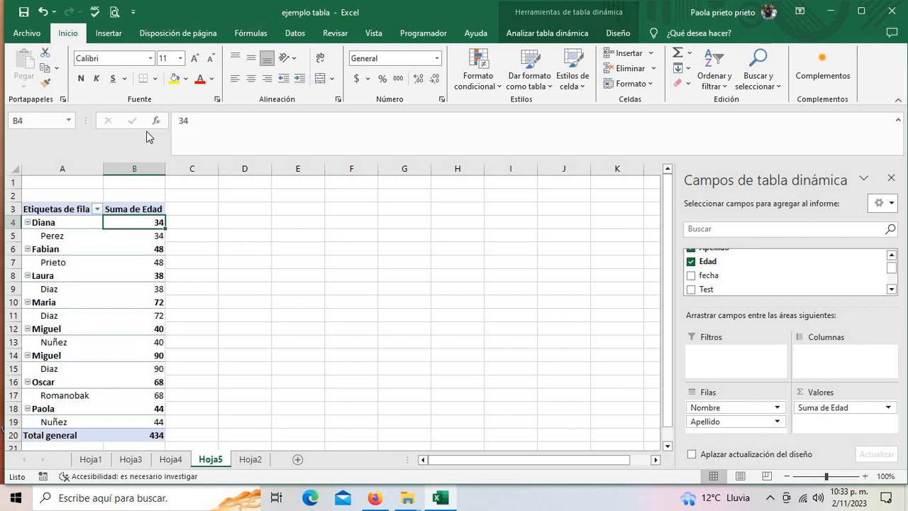
- Add fecha as a Hoja5 report filter set to 2/11/2023, cutting the Edad total to 217
click(891, 289)
click(890, 289)
drag(892, 272, 891, 268)
drag(709, 271, 723, 356)
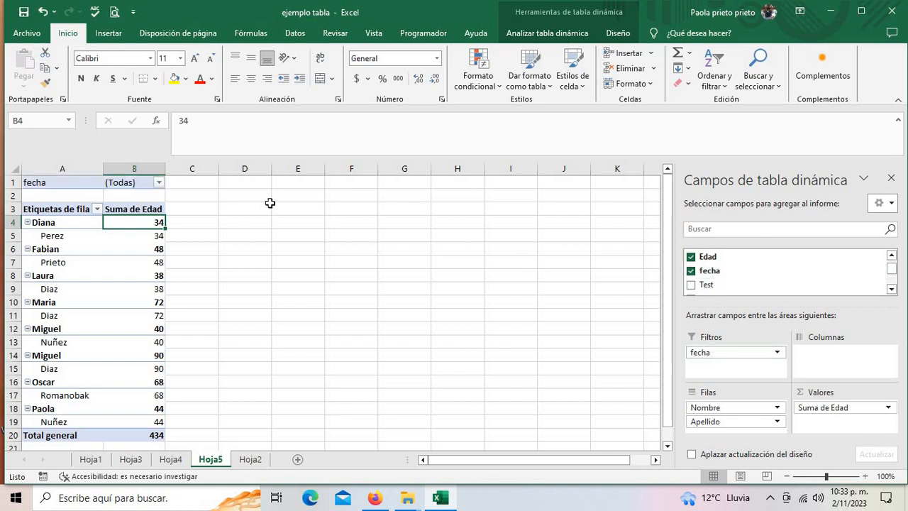
click(160, 183)
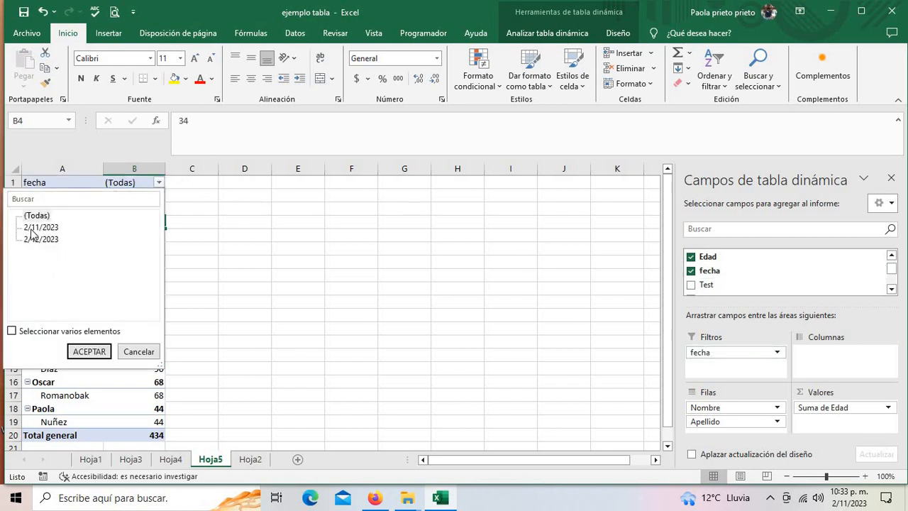
click(32, 228)
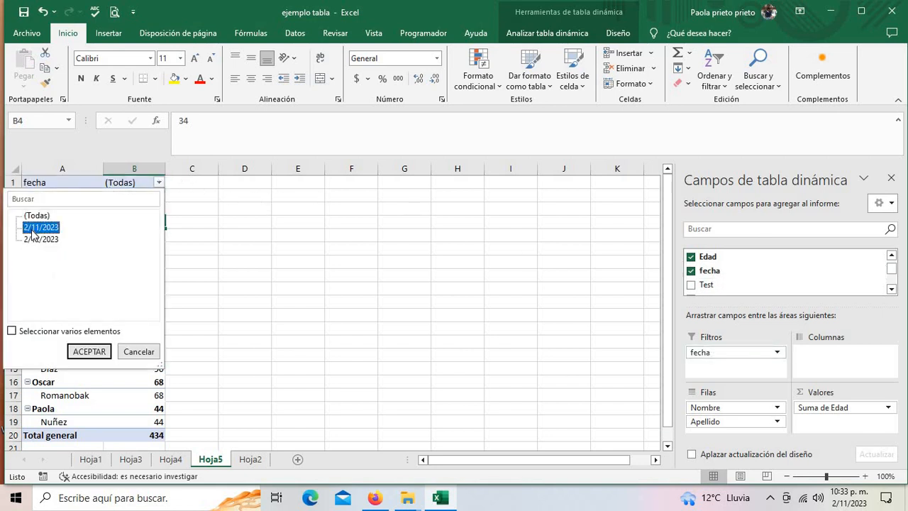
click(80, 352)
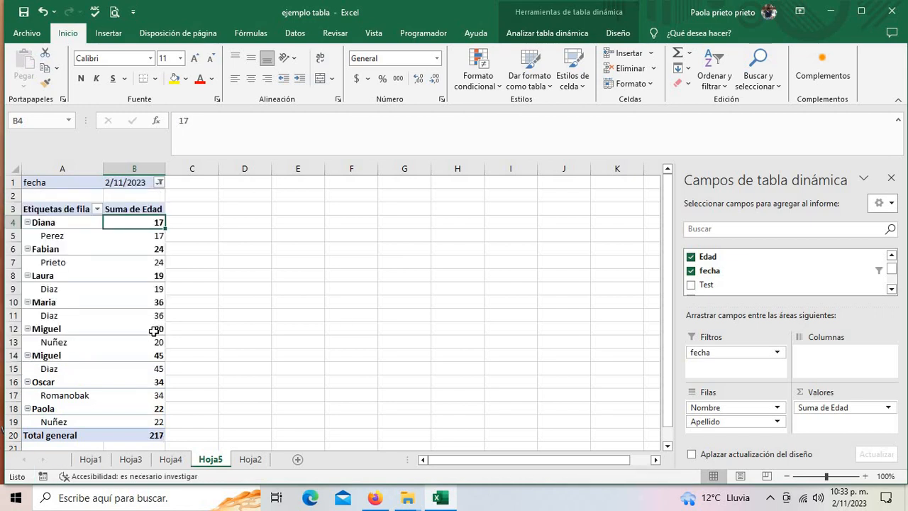
mouse_move(154, 331)
click(99, 235)
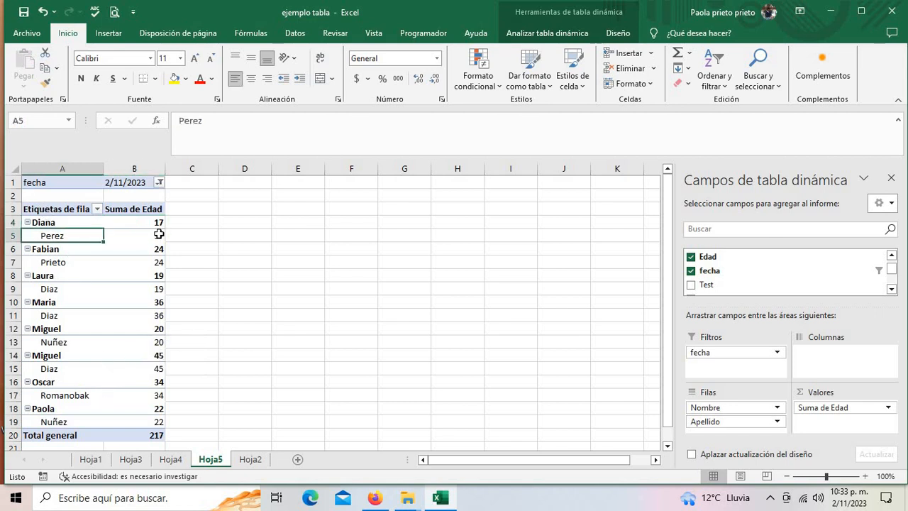
click(158, 236)
drag(152, 263, 152, 277)
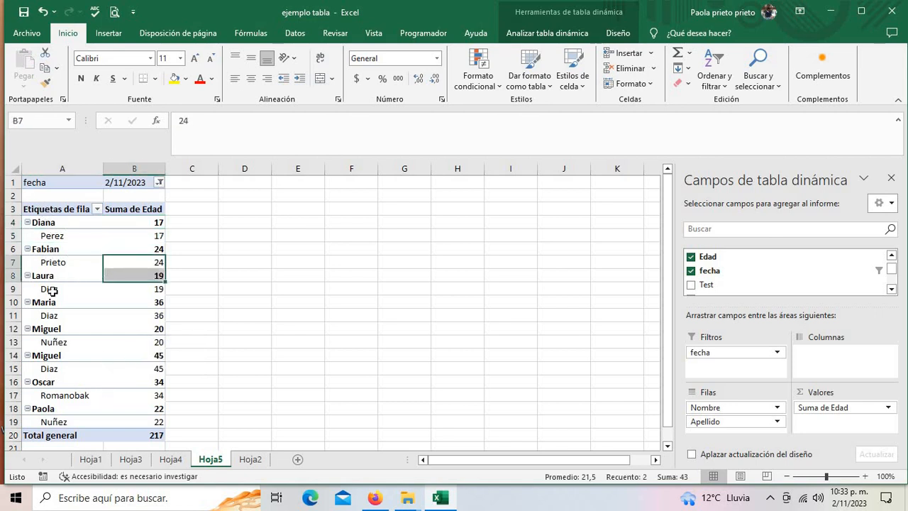
click(154, 290)
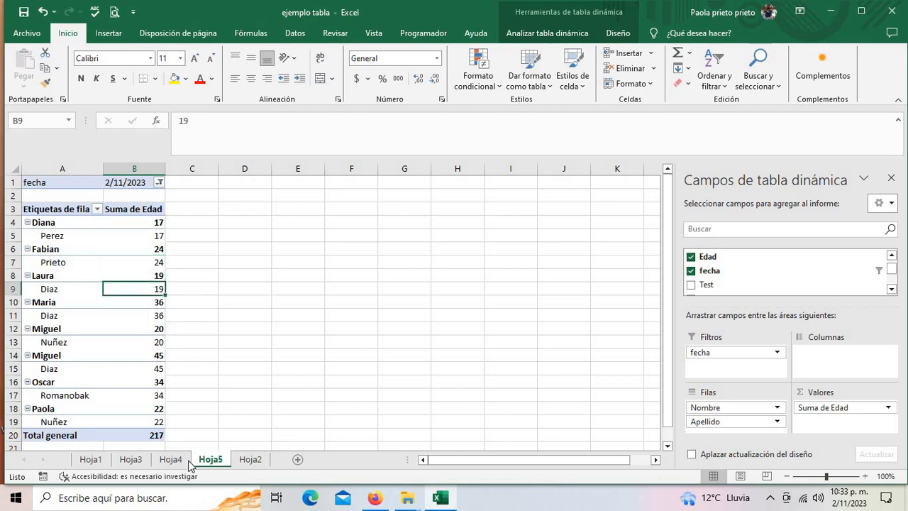
- Cross-check Diana's age 17 and Laura's row 8 against the Hoja2 source data
click(251, 459)
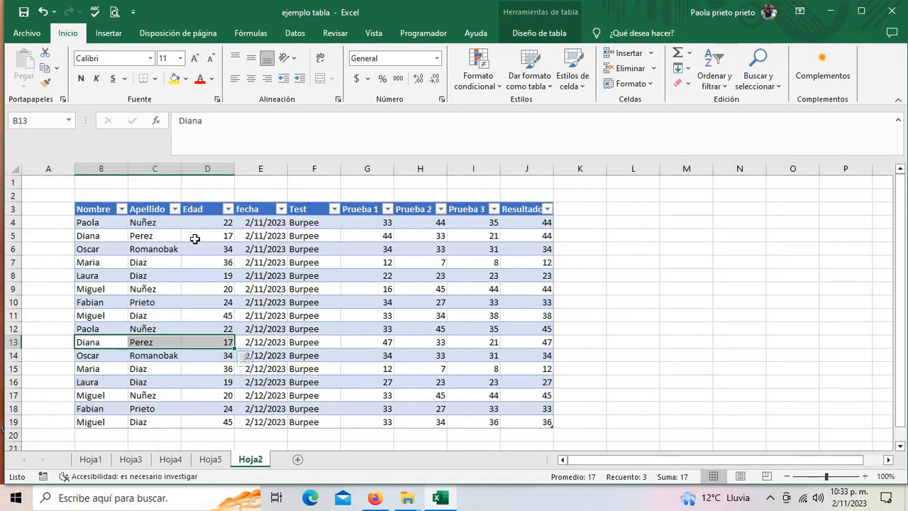
click(226, 236)
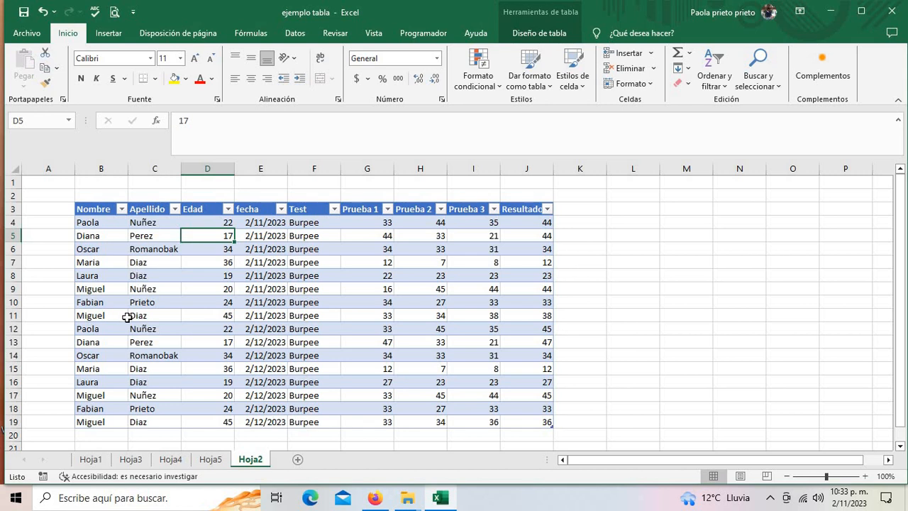
click(209, 461)
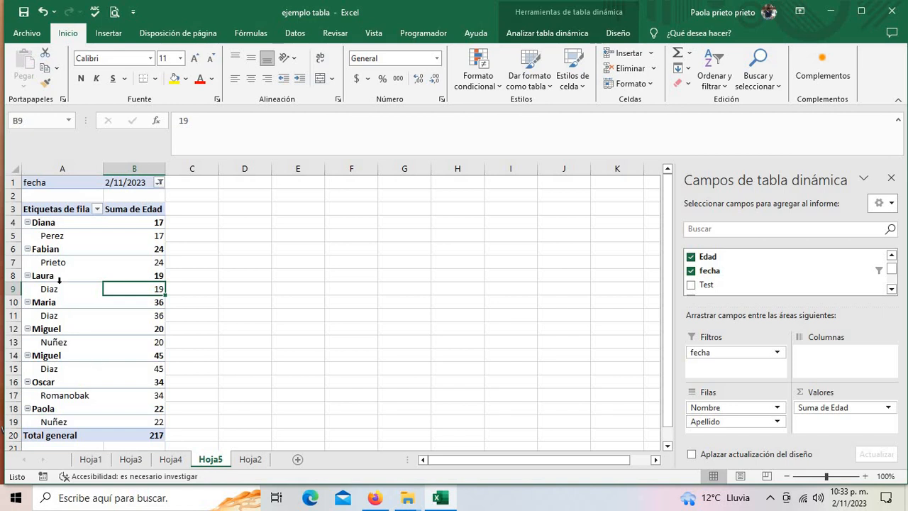
click(249, 460)
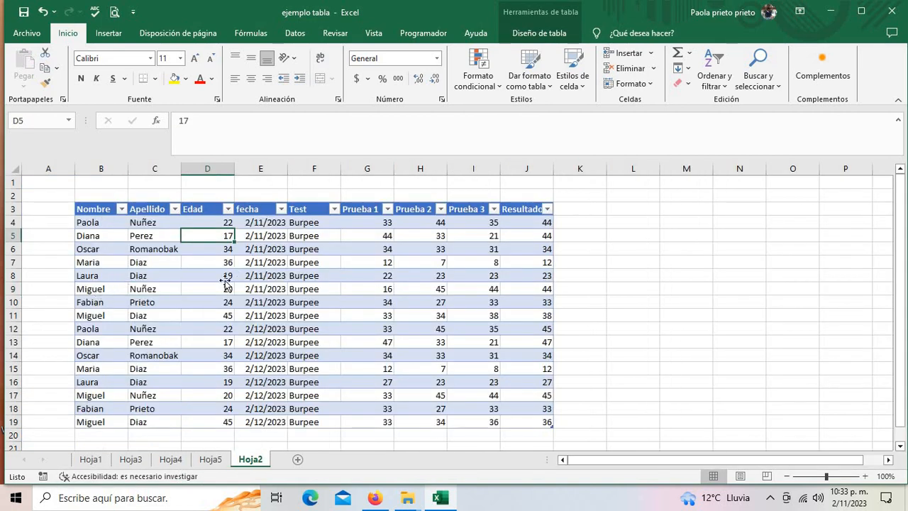
drag(225, 275, 262, 276)
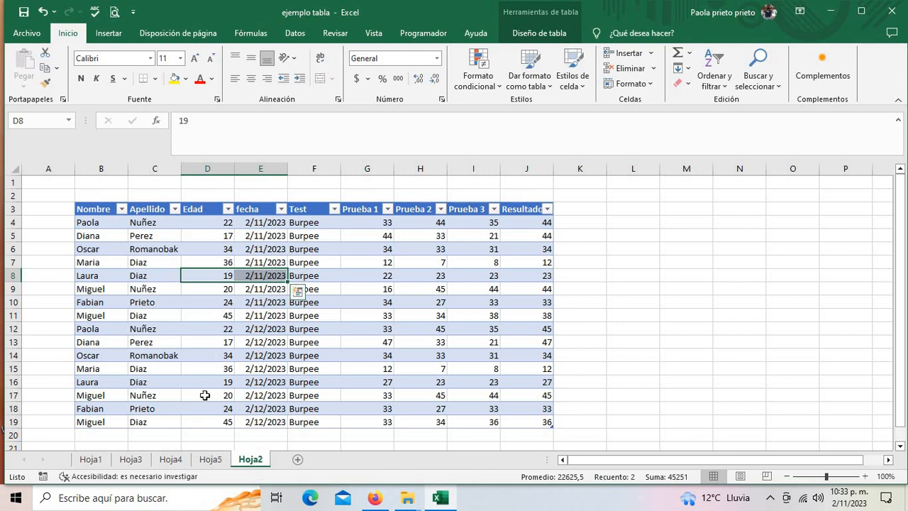
click(210, 459)
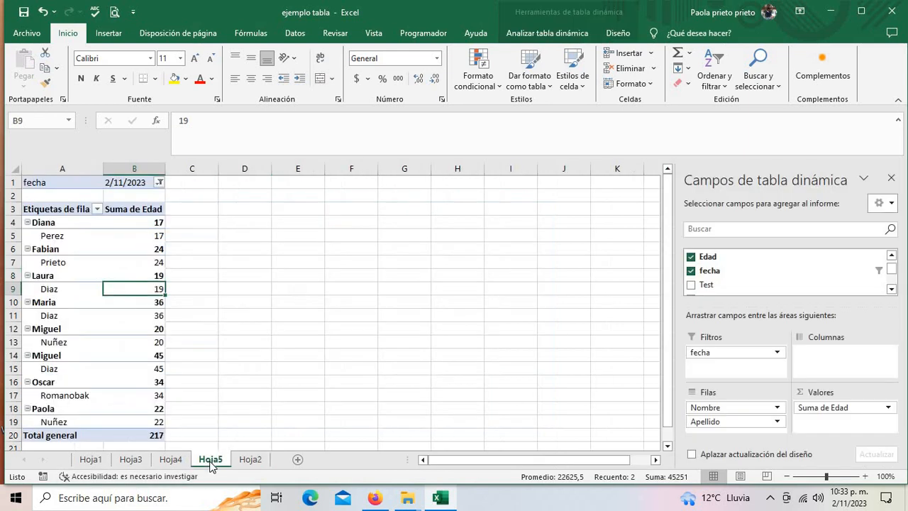
click(170, 459)
click(210, 460)
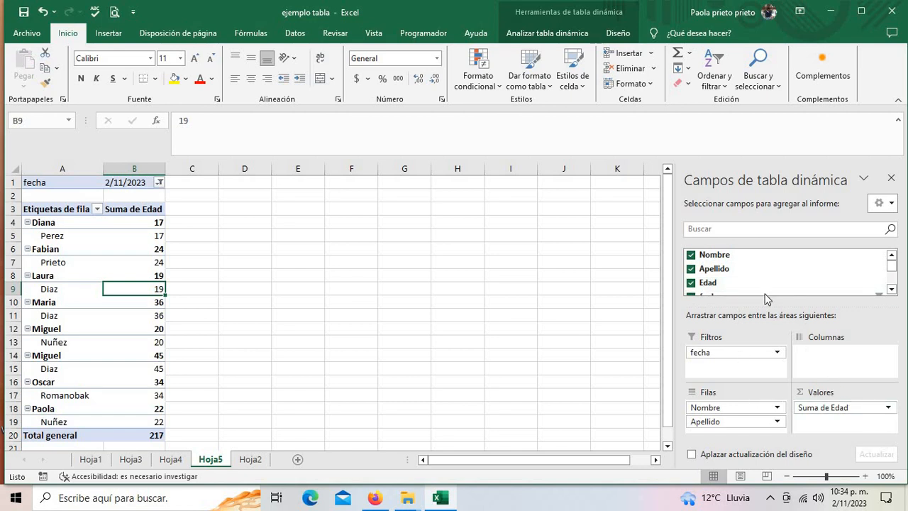
- Select the whole Hoja2 table, from the Nombre header down to J19
drag(892, 271, 888, 292)
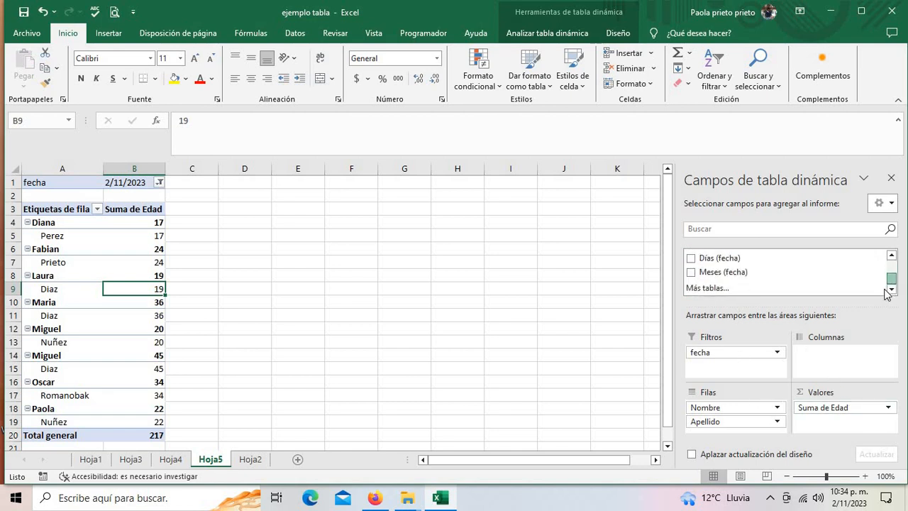
click(251, 460)
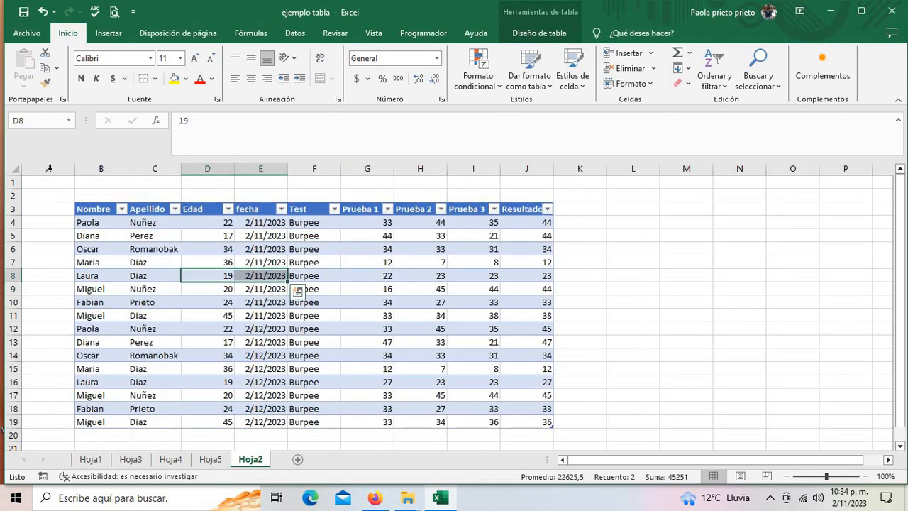
drag(85, 207, 532, 419)
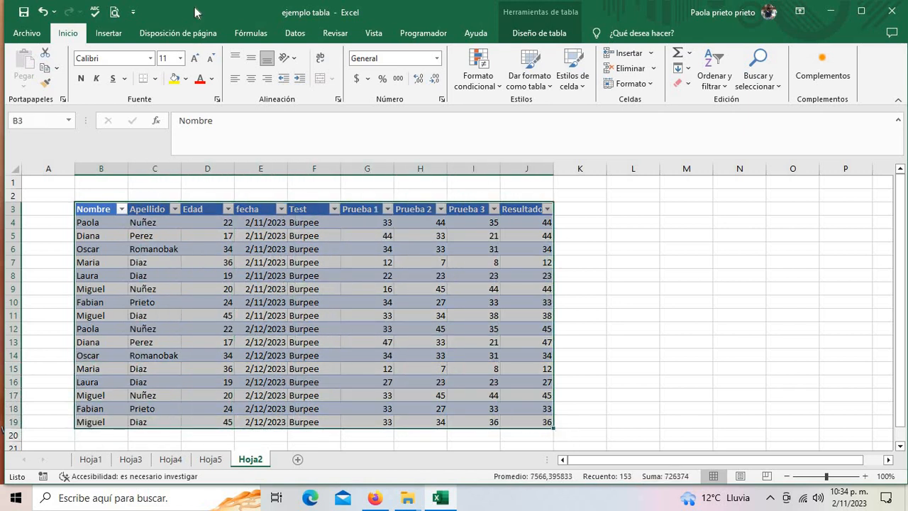
- Insert a pivot table from Tabla13 on a new worksheet
click(108, 33)
click(30, 64)
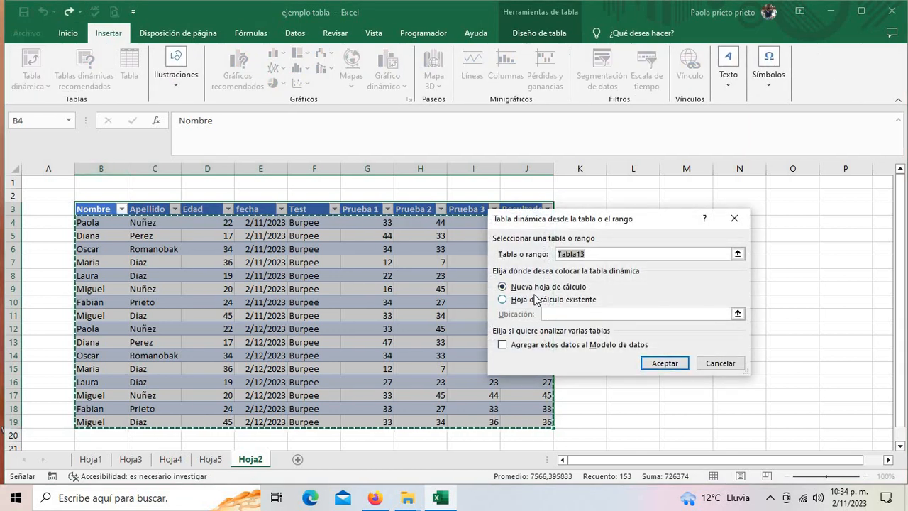
click(654, 363)
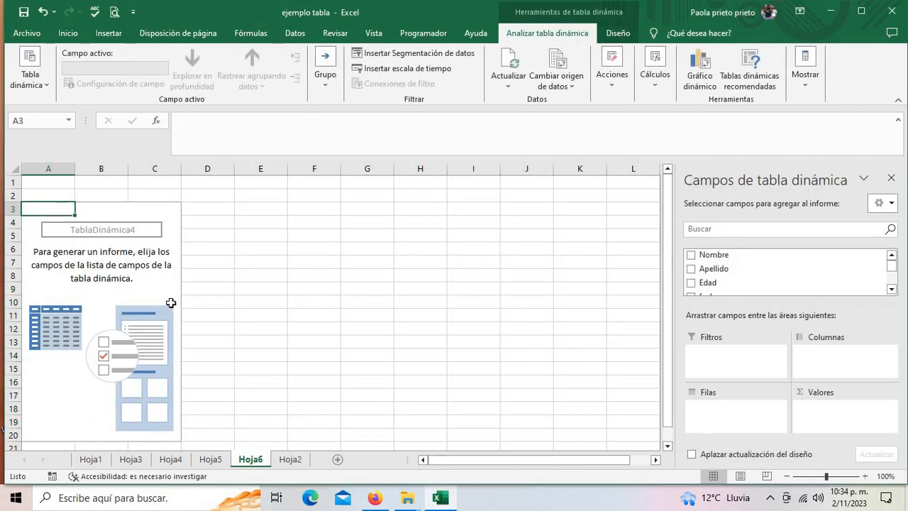
- Turn on the classic pivot table layout in the pivot's display options
right_click(147, 297)
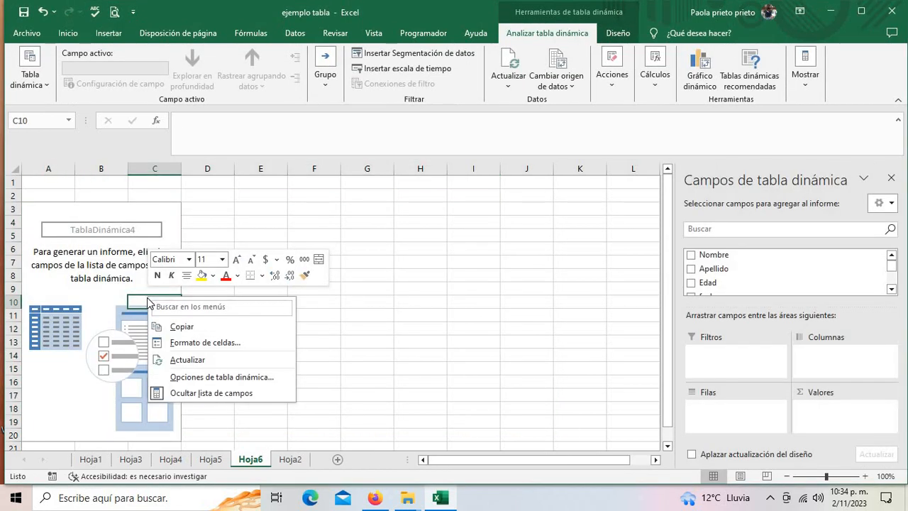
click(195, 374)
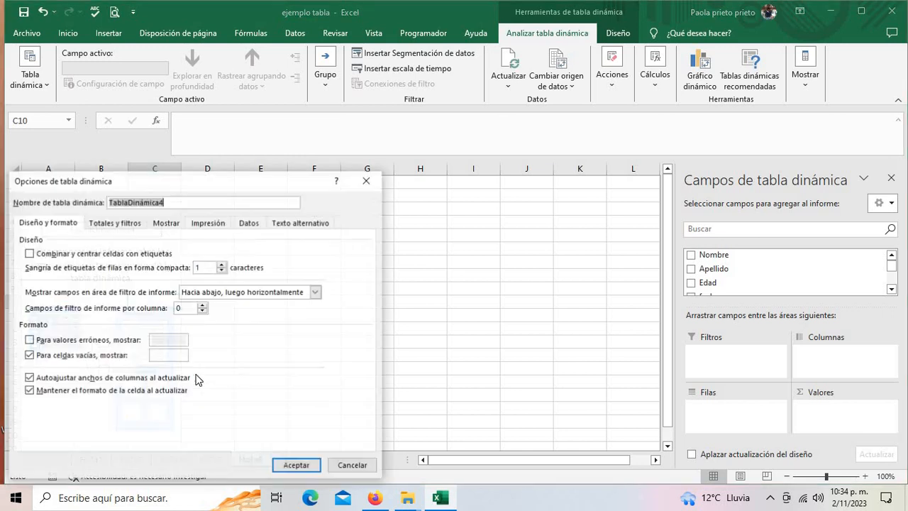
click(167, 224)
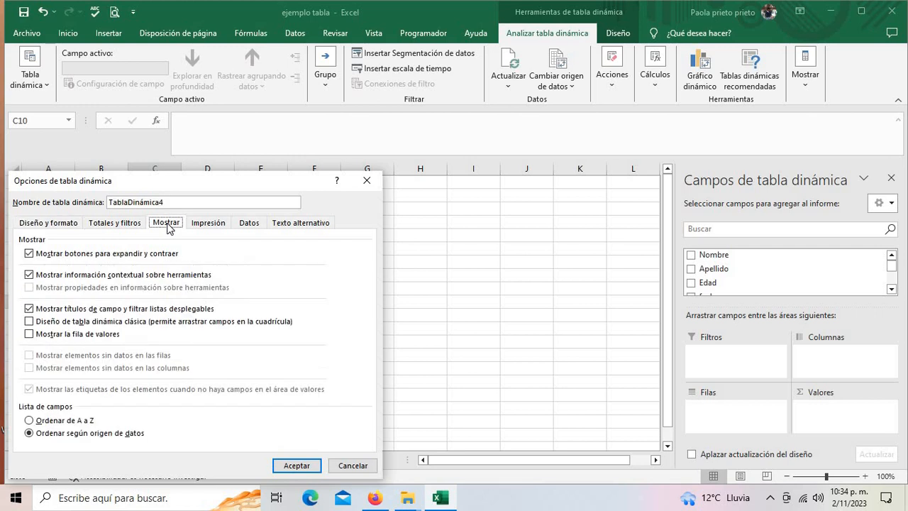
click(29, 322)
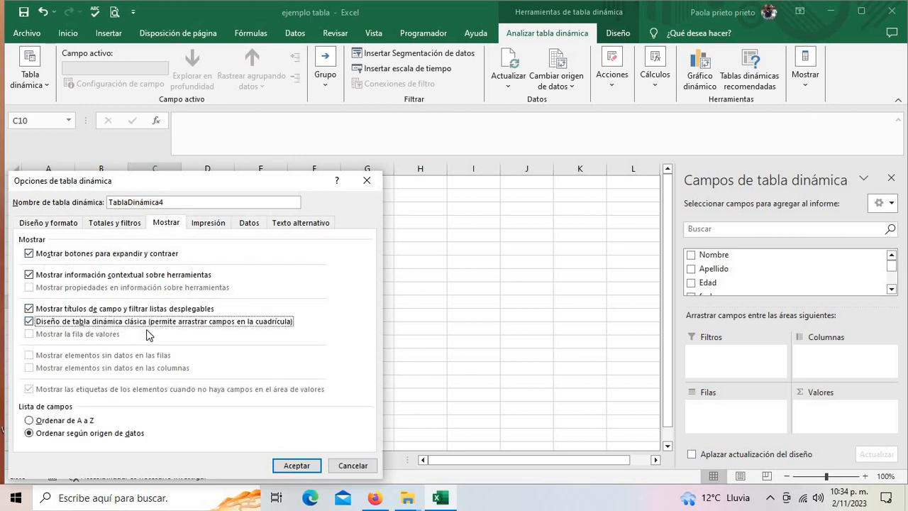
click(296, 466)
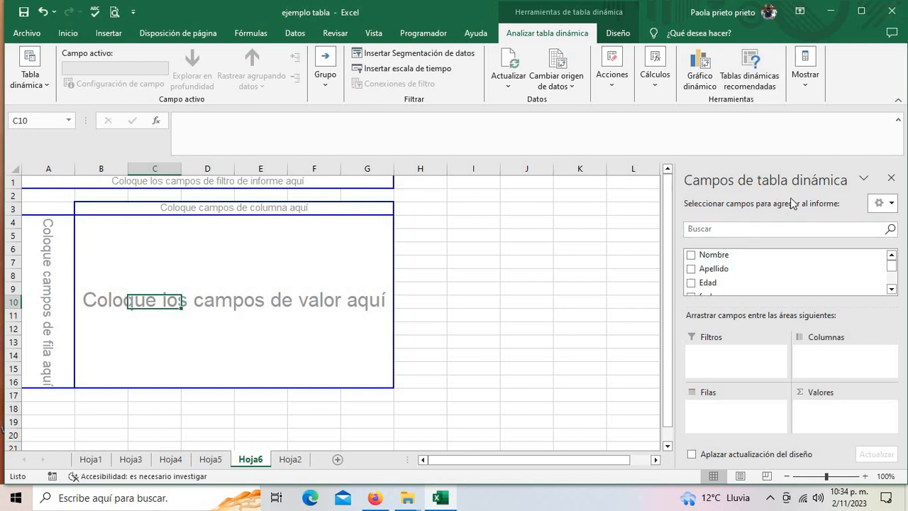
- Try placing Nombre and Apellido on the pivot grid, then clear both fields again
scroll(720, 269, down, 5)
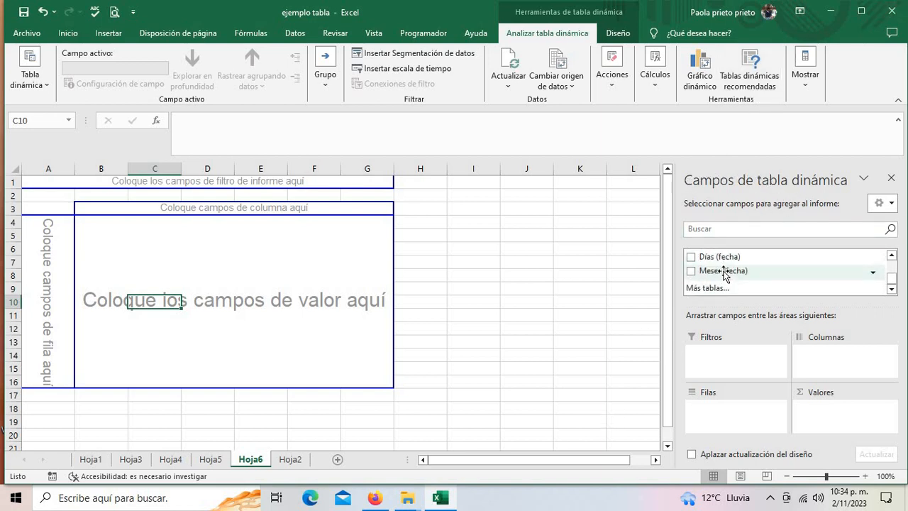
scroll(724, 276, up, 5)
scroll(723, 277, down, 2)
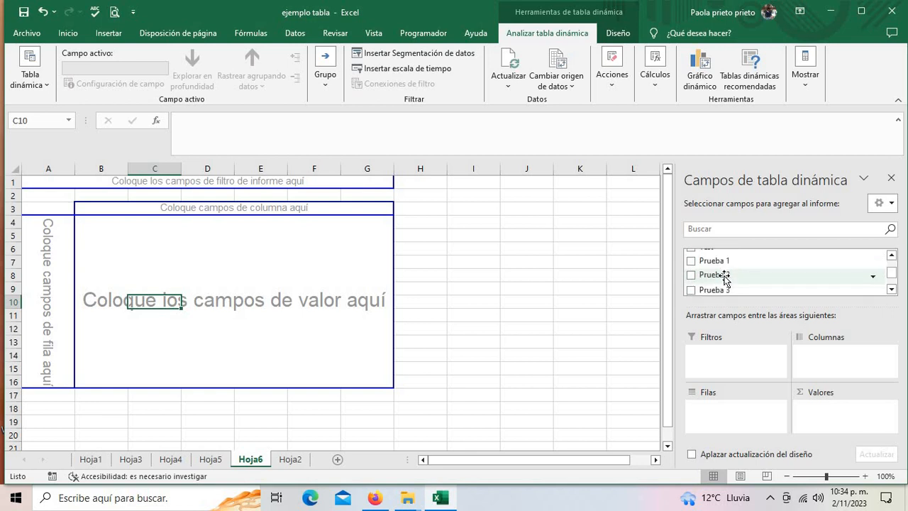
scroll(724, 276, up, 2)
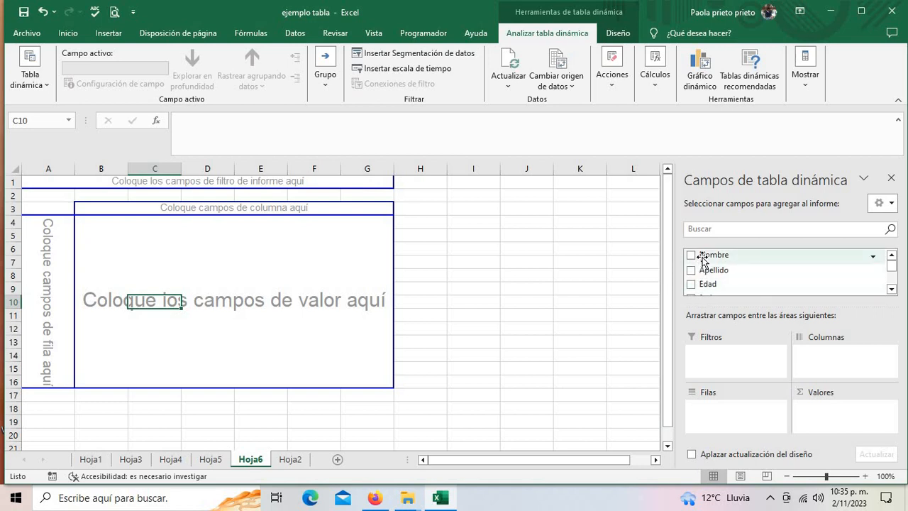
drag(700, 255, 40, 218)
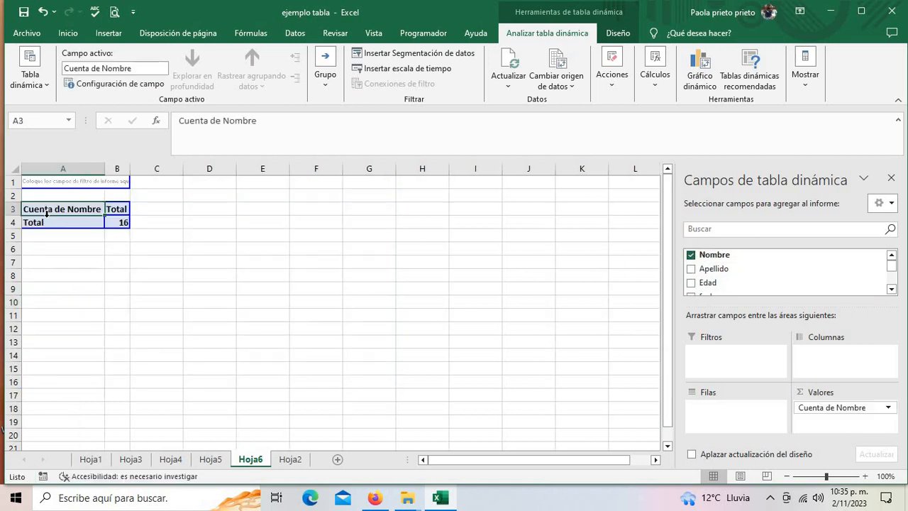
drag(691, 272, 103, 209)
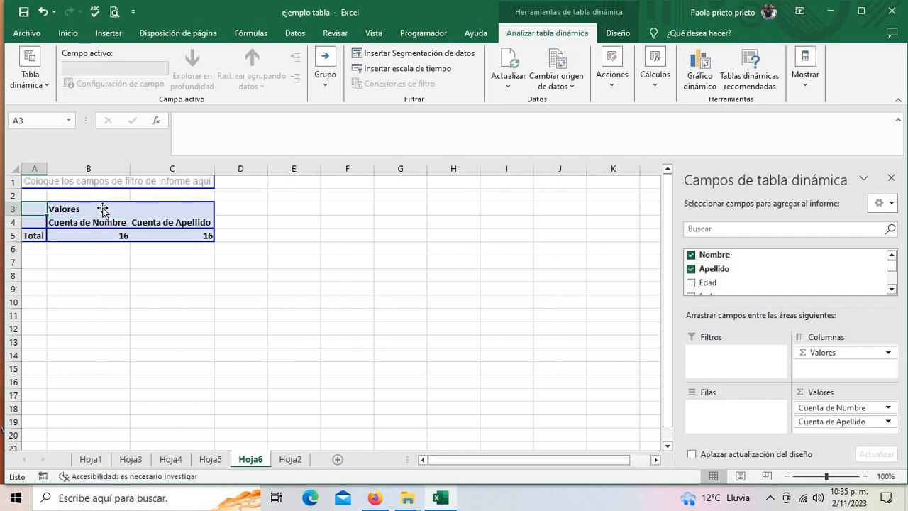
click(691, 269)
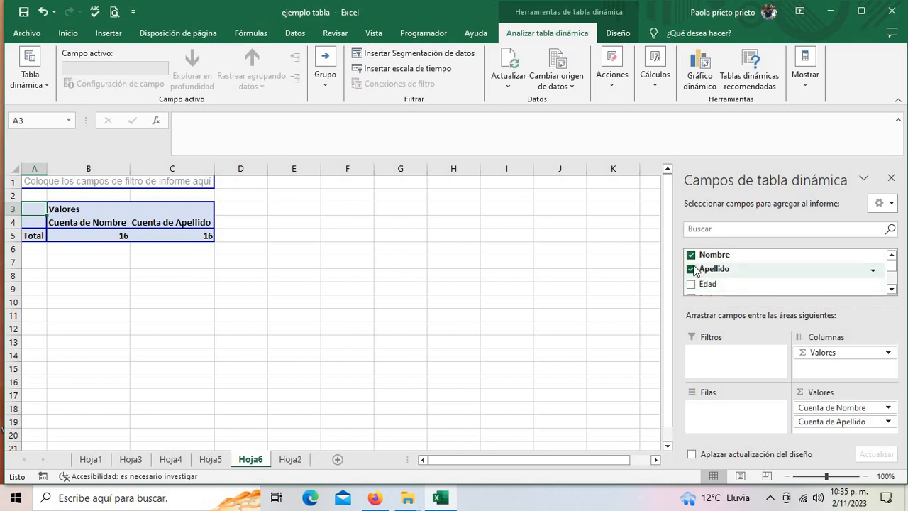
click(690, 254)
- Build the pivot rows as Nombre, with Apellido, Edad and fecha nested beneath
click(690, 256)
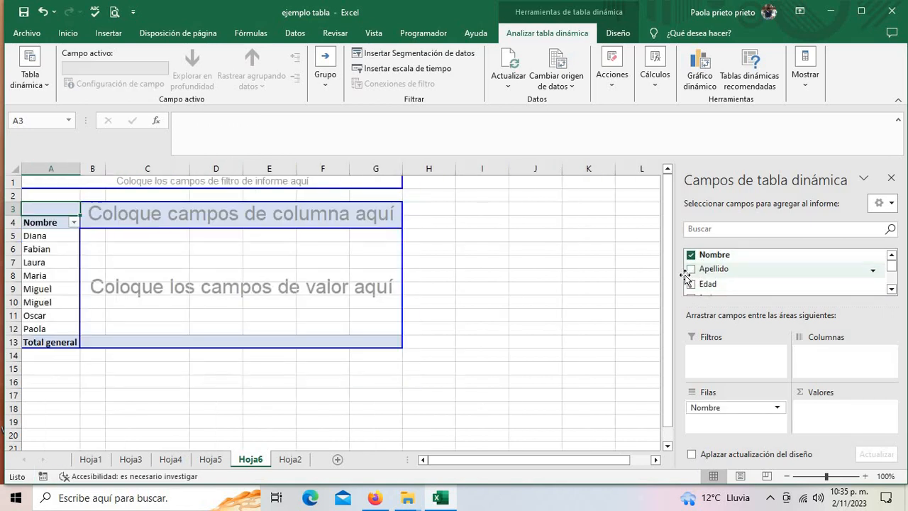
drag(694, 268, 79, 224)
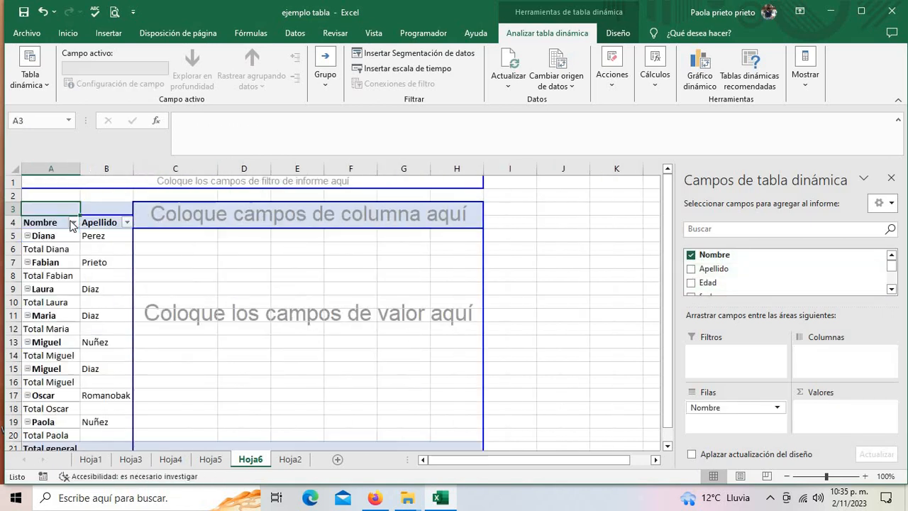
drag(700, 290, 136, 224)
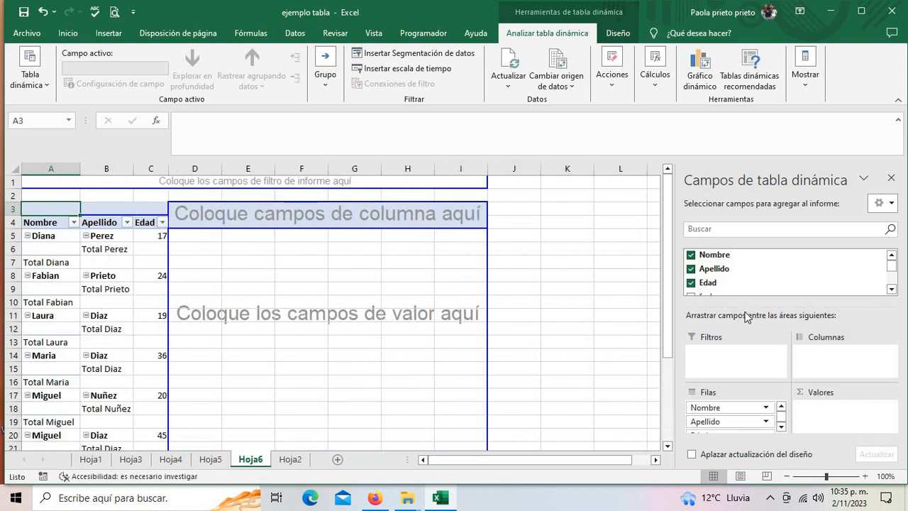
click(891, 289)
click(891, 289)
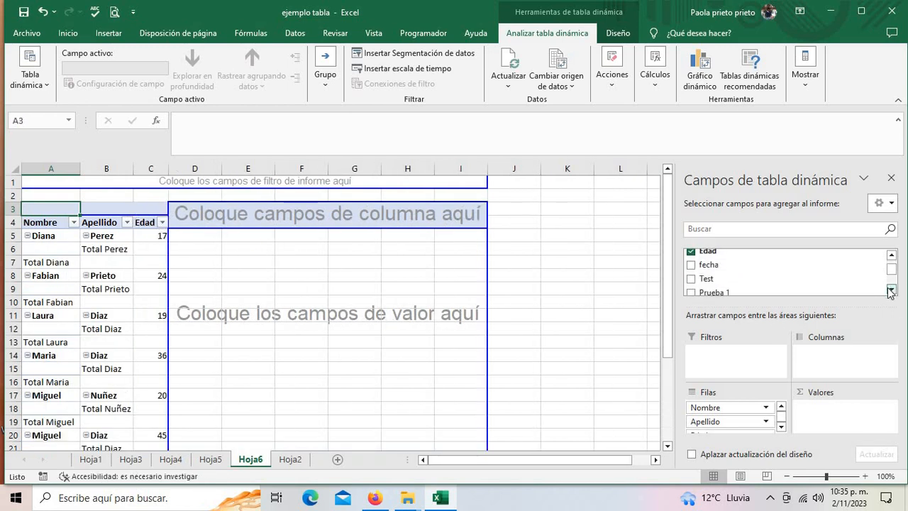
drag(710, 265, 168, 213)
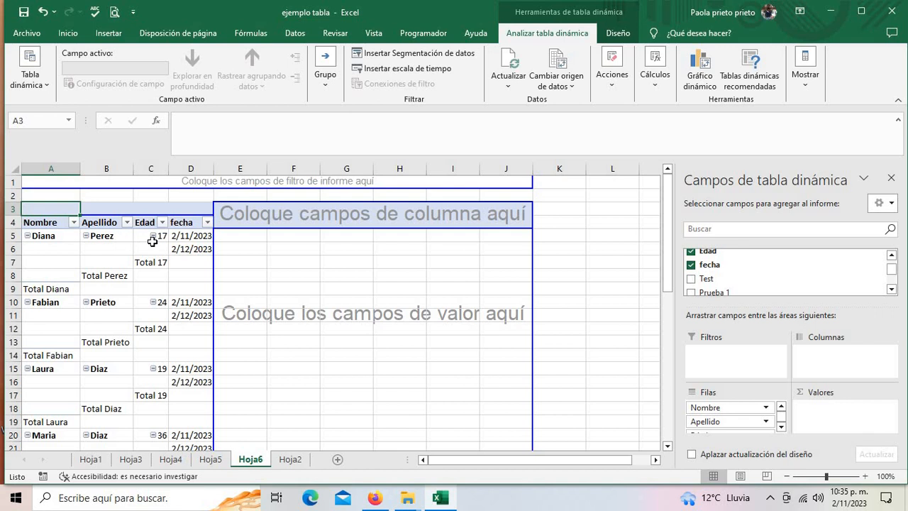
- Select the 2/11/2023 and 2/12/2023 date items in the fecha row field
click(193, 241)
click(192, 248)
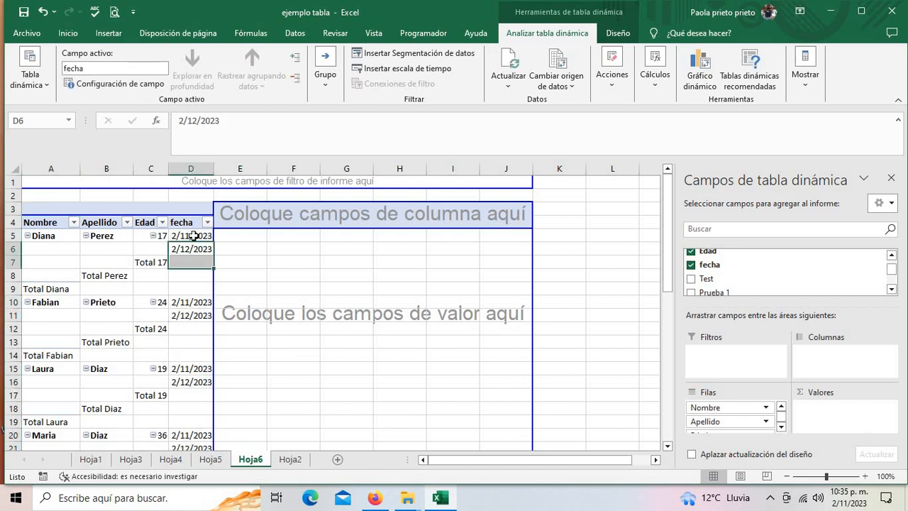
click(193, 238)
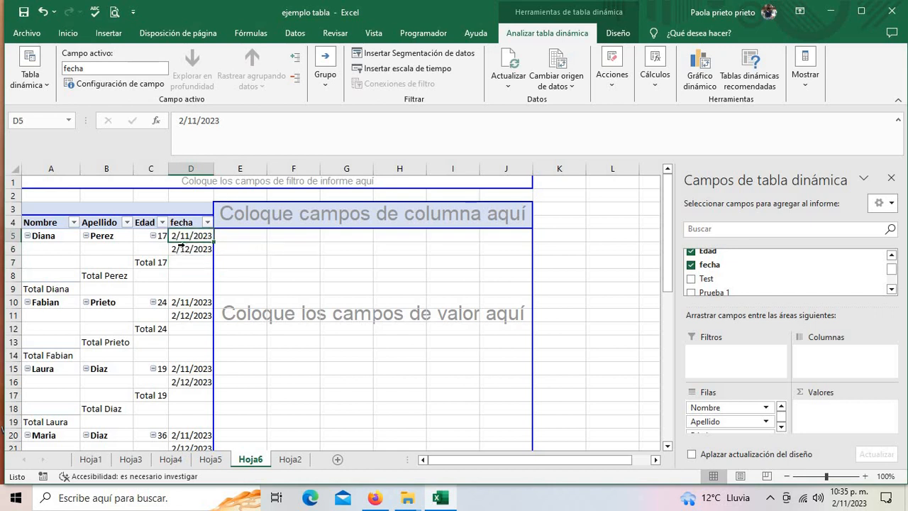
click(182, 244)
click(187, 237)
click(177, 250)
click(178, 236)
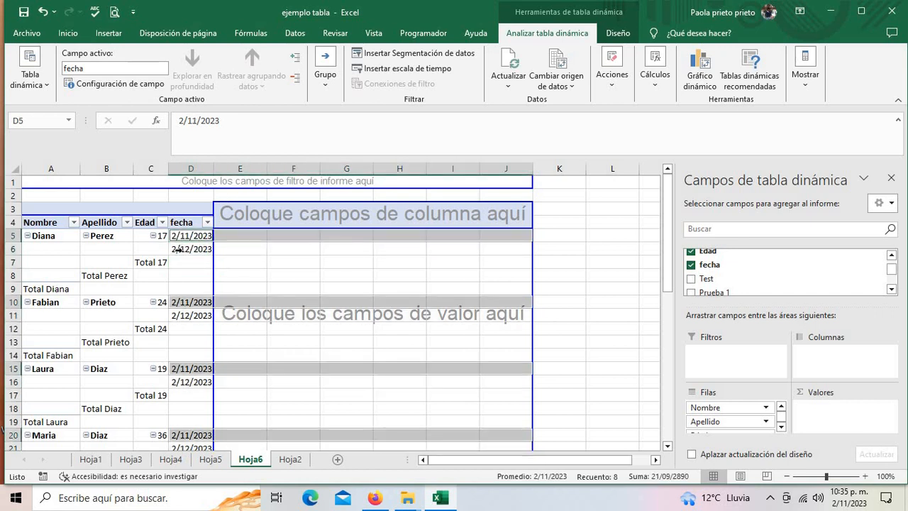
click(178, 248)
- Add Test as a row field after fecha and widen column D to show full dates
drag(698, 281, 206, 220)
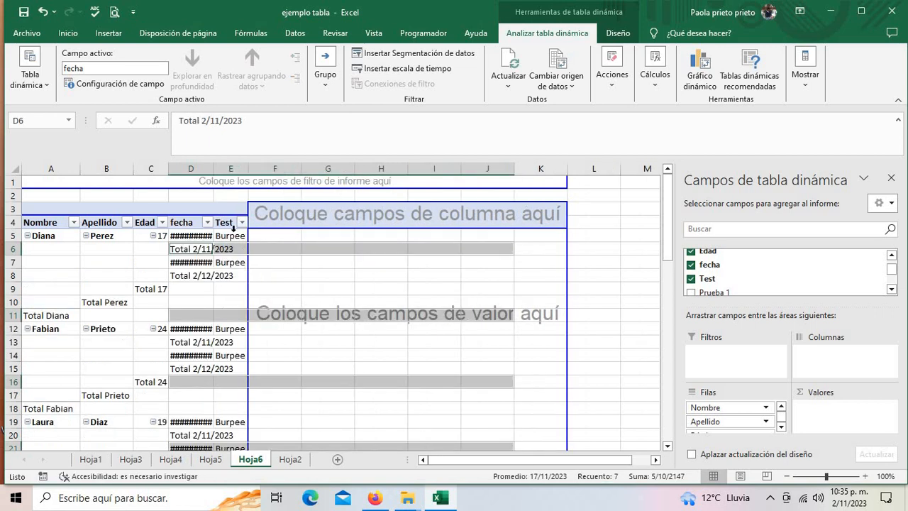
drag(214, 169, 237, 169)
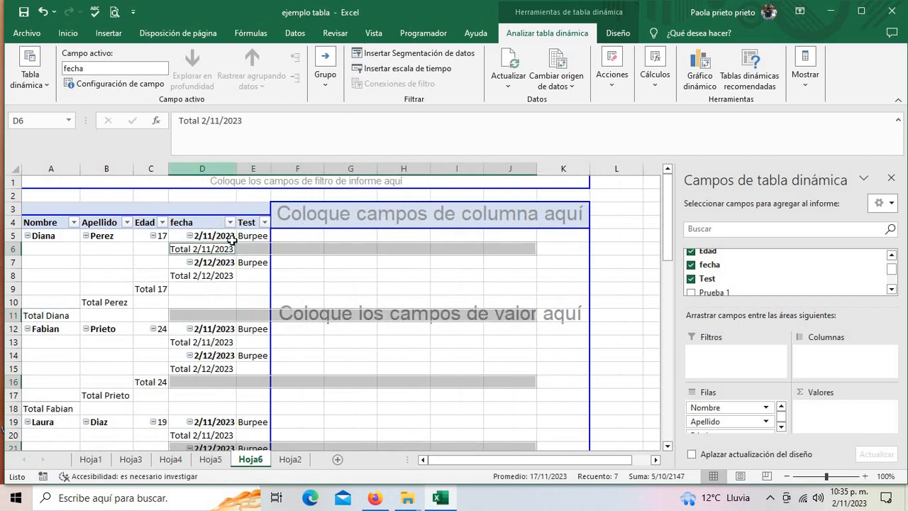
click(266, 226)
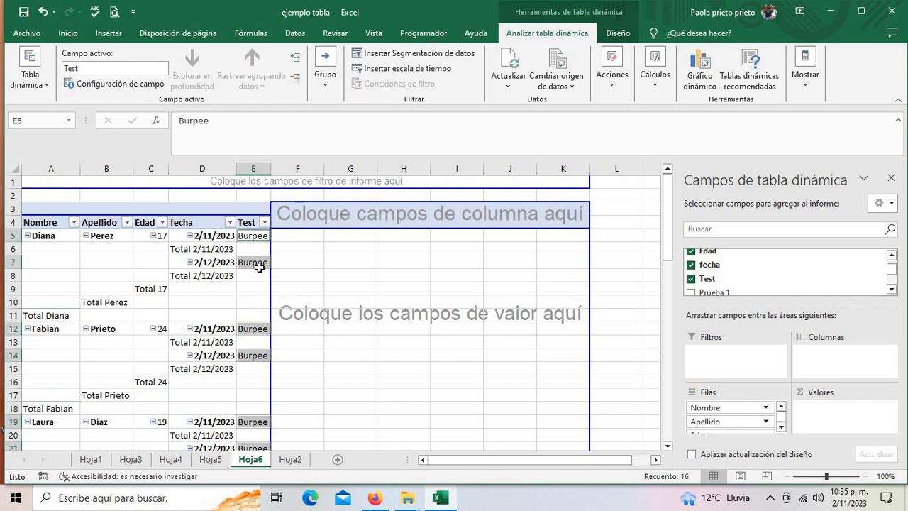
click(264, 266)
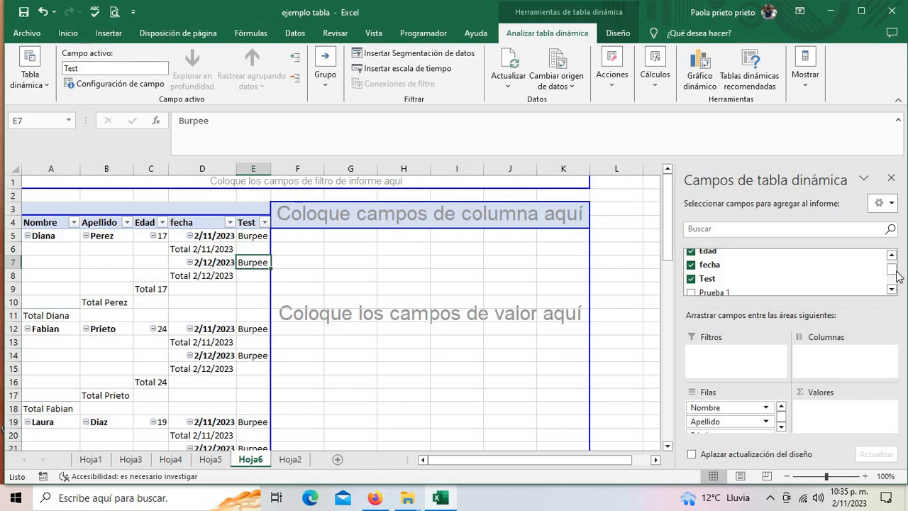
scroll(896, 287, down, 3)
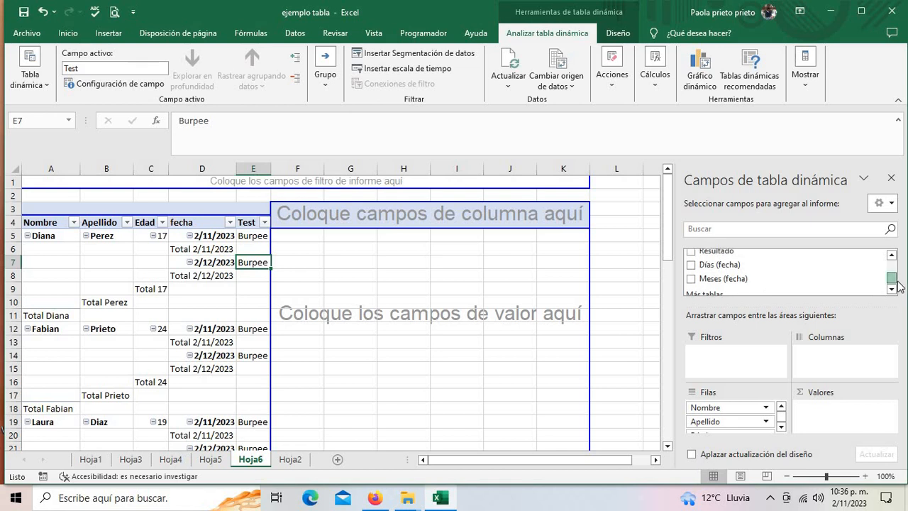
- Add Suma de Resultado as the value field, check results like 44 and 47, then open Hoja2
scroll(897, 284, up, 1)
drag(689, 257, 836, 424)
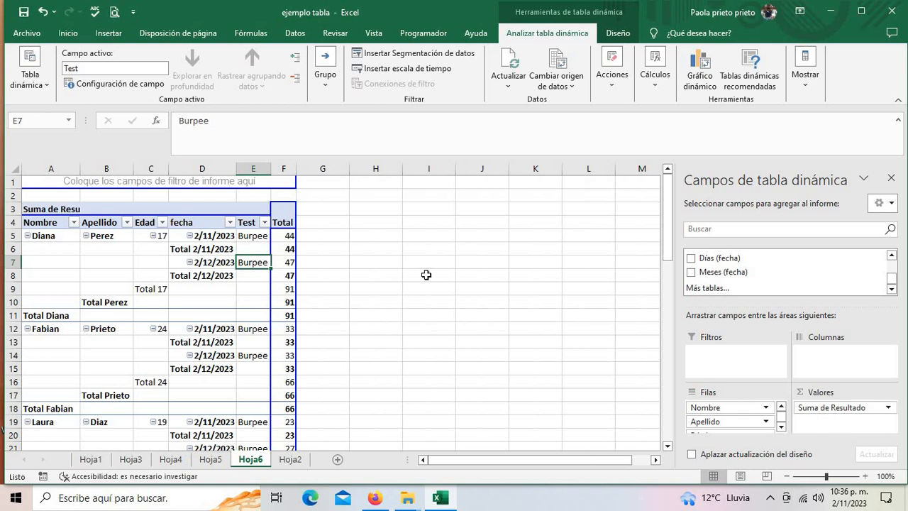
click(291, 249)
click(289, 262)
click(289, 237)
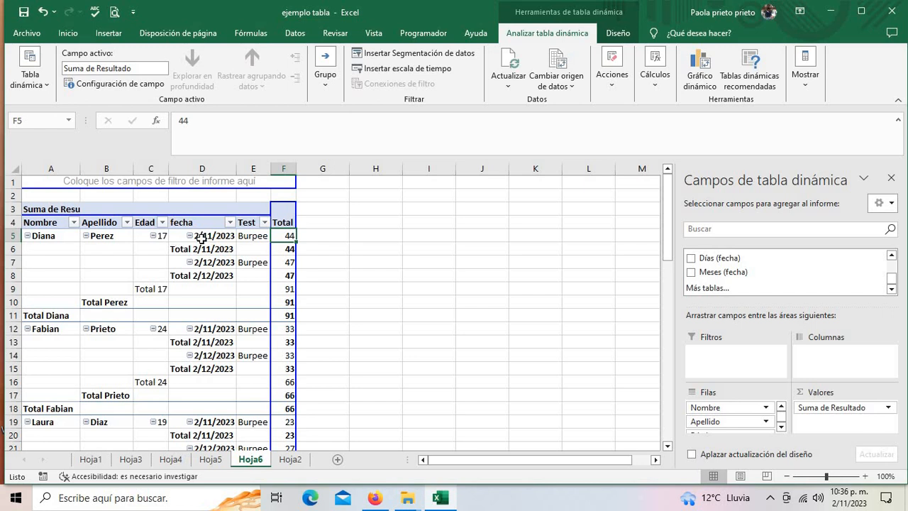
click(202, 239)
click(323, 248)
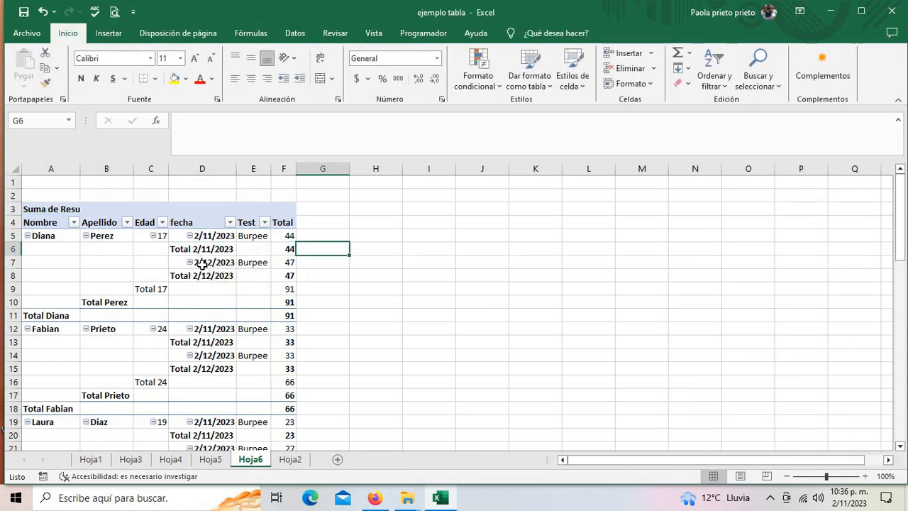
click(201, 262)
click(290, 262)
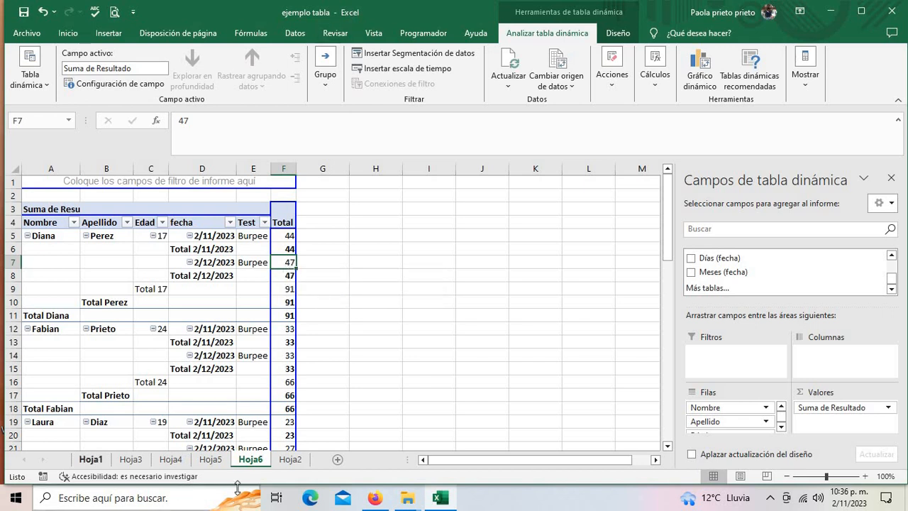
click(290, 459)
- Check the Hoja2 Prueba 1 and fecha values, such as 12 and 2/11/2023, then return to Hoja6
click(358, 248)
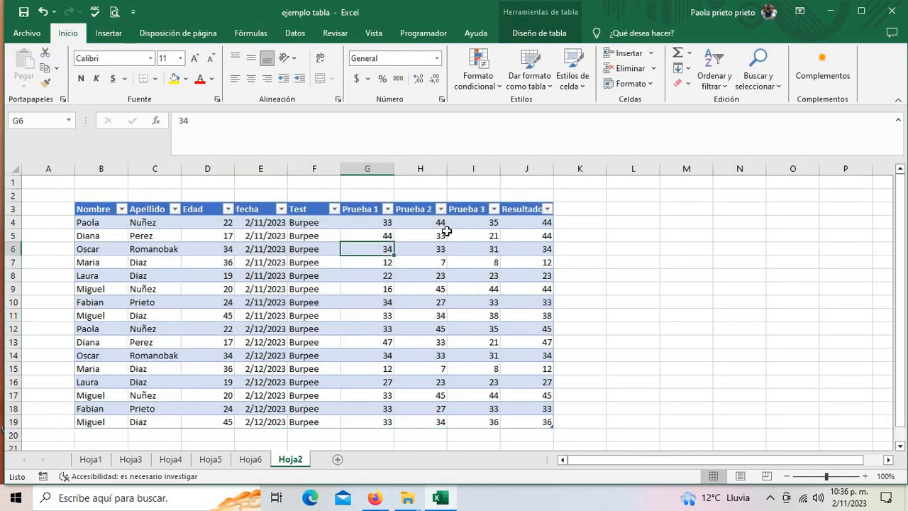
click(248, 237)
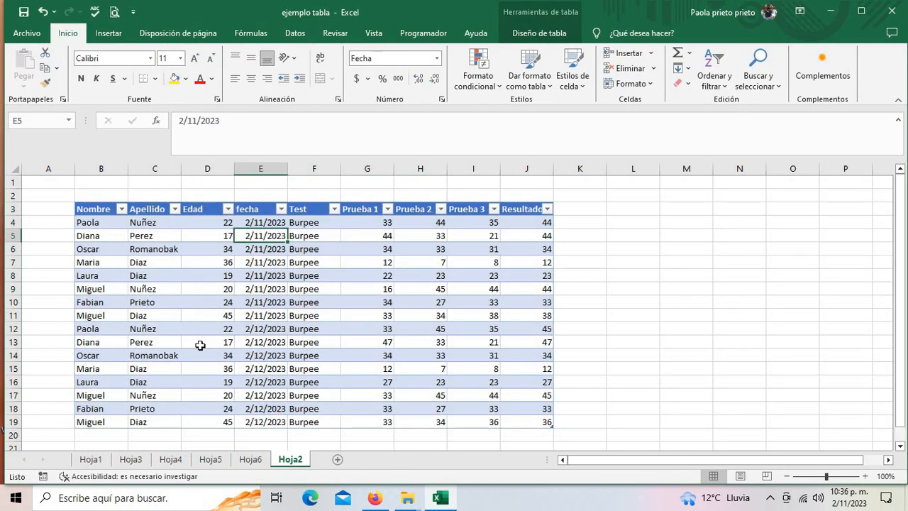
click(375, 369)
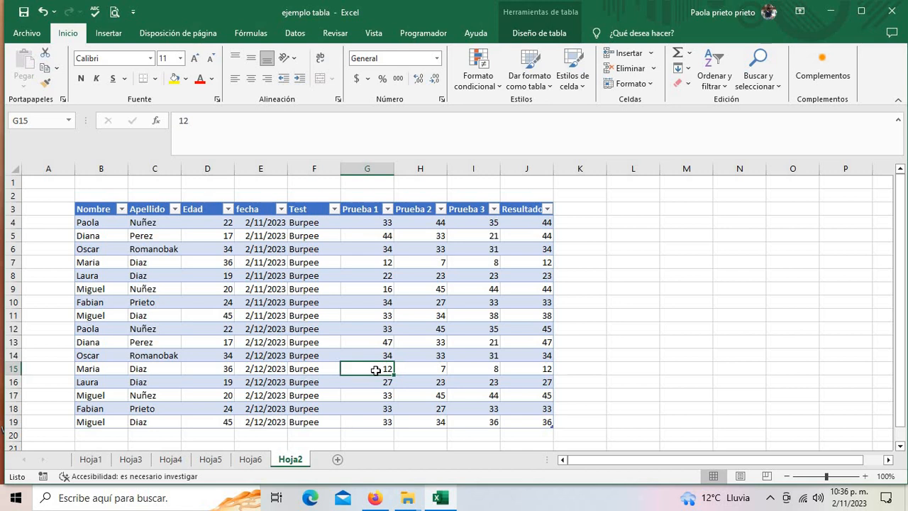
scroll(373, 361, down, 6)
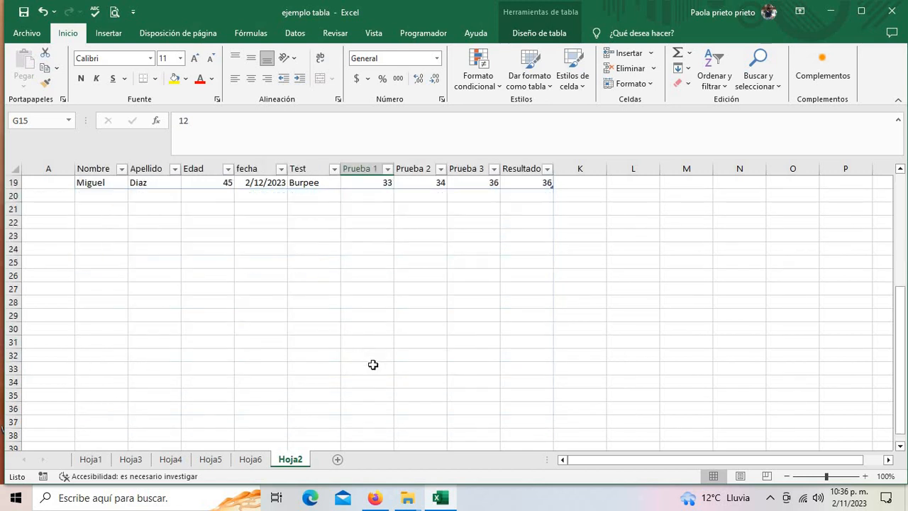
scroll(373, 365, up, 6)
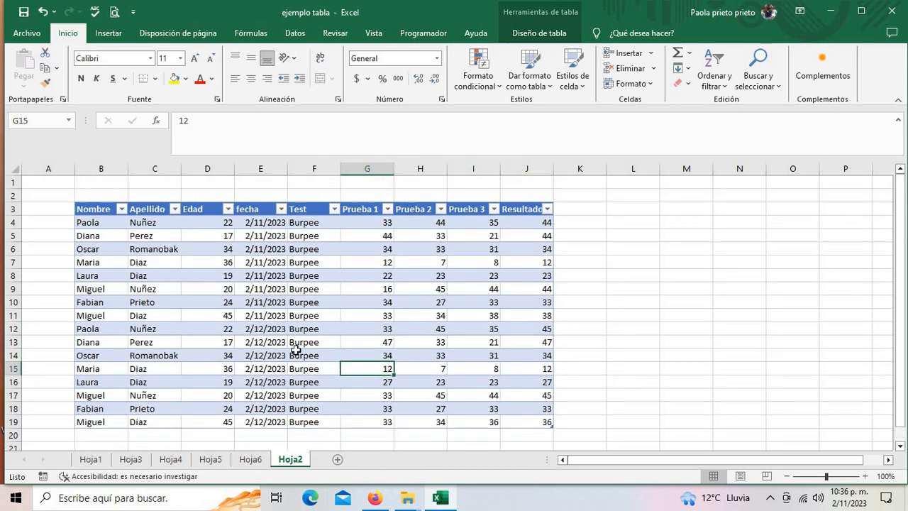
click(251, 460)
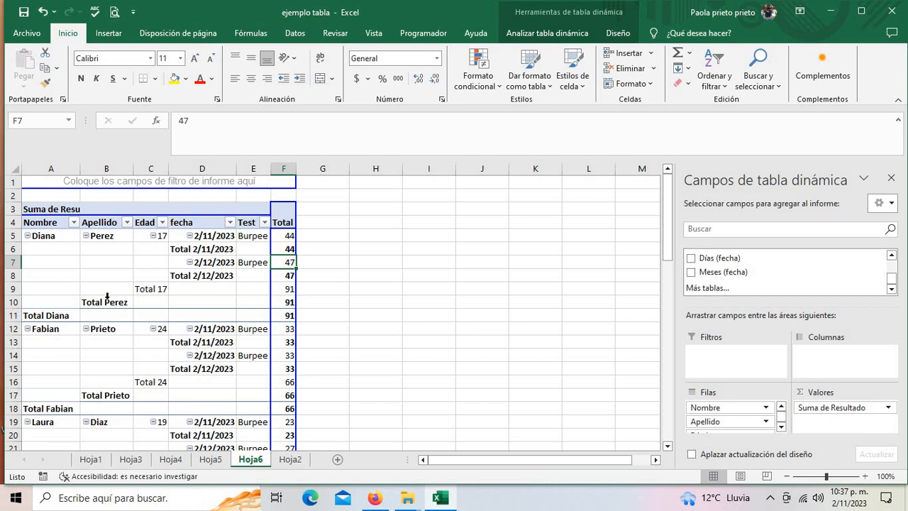
- Make Edad a report filter on the Hoja6 pivot and widen column C
drag(142, 224, 53, 182)
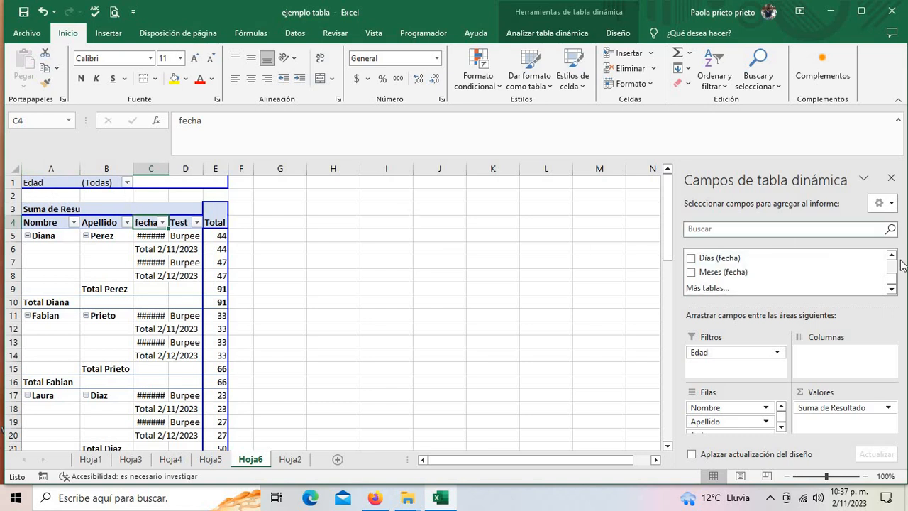
scroll(895, 278, up, 3)
scroll(895, 279, down, 2)
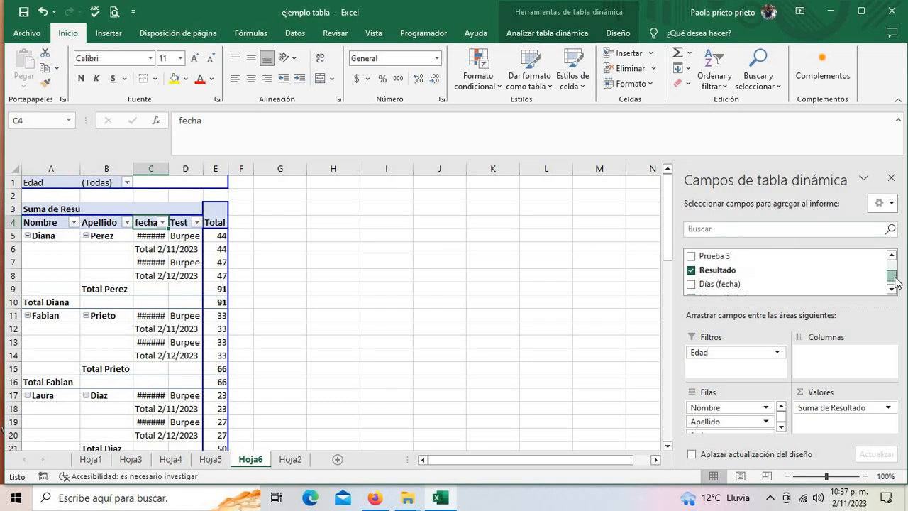
click(891, 255)
click(892, 255)
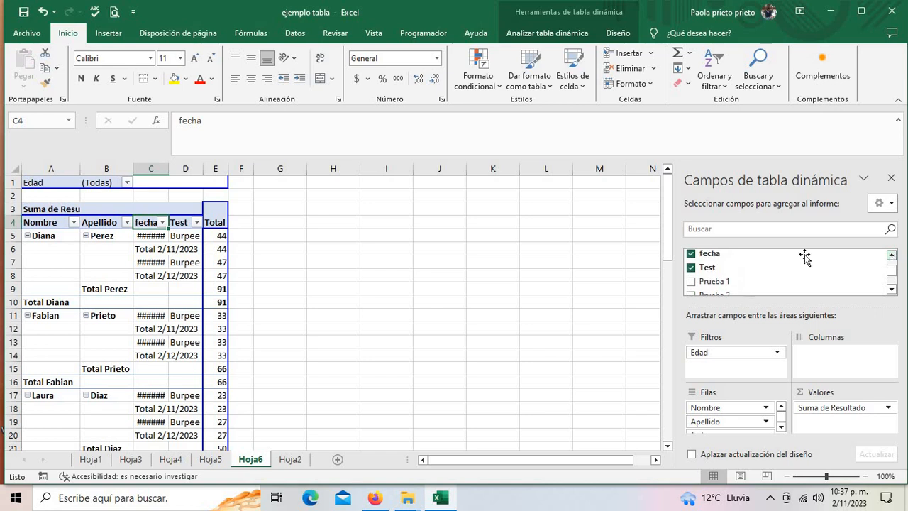
click(891, 255)
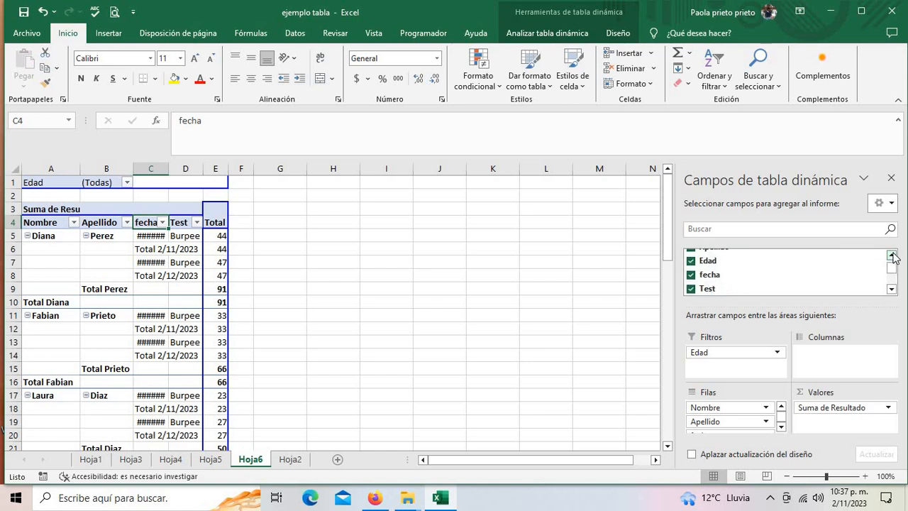
click(891, 255)
click(692, 273)
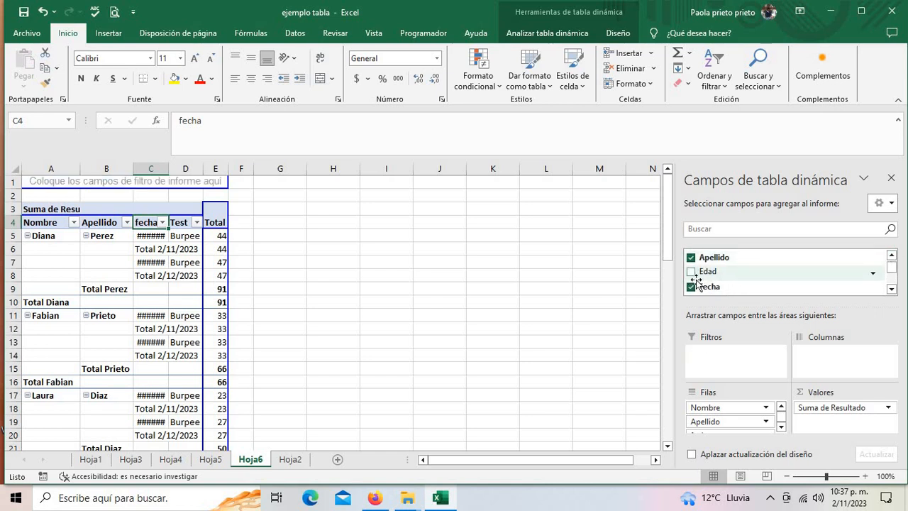
drag(693, 275, 714, 363)
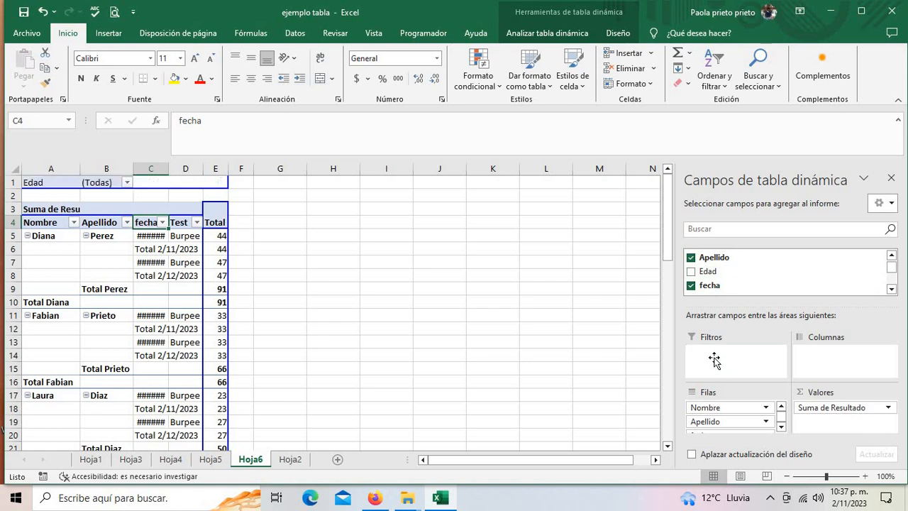
double_click(171, 174)
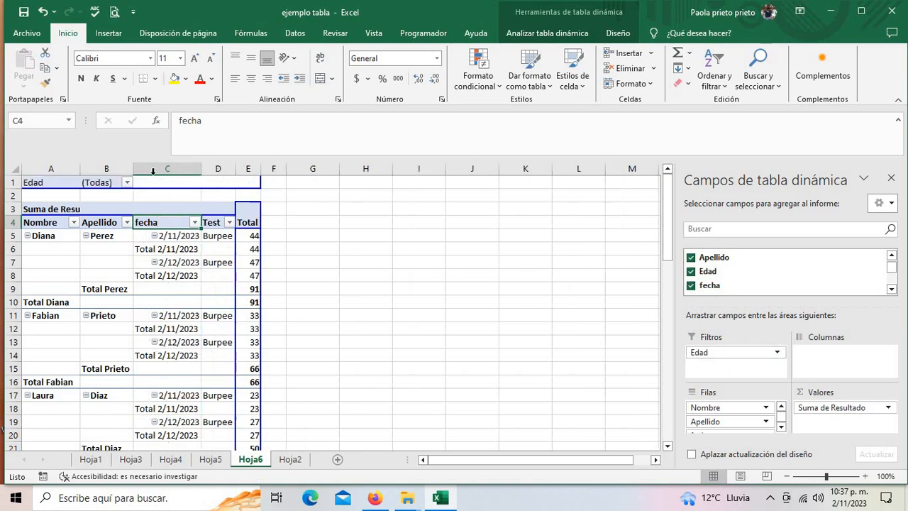
- Filter the pivot to age 17 and compare it with the Hoja2 source data
click(127, 183)
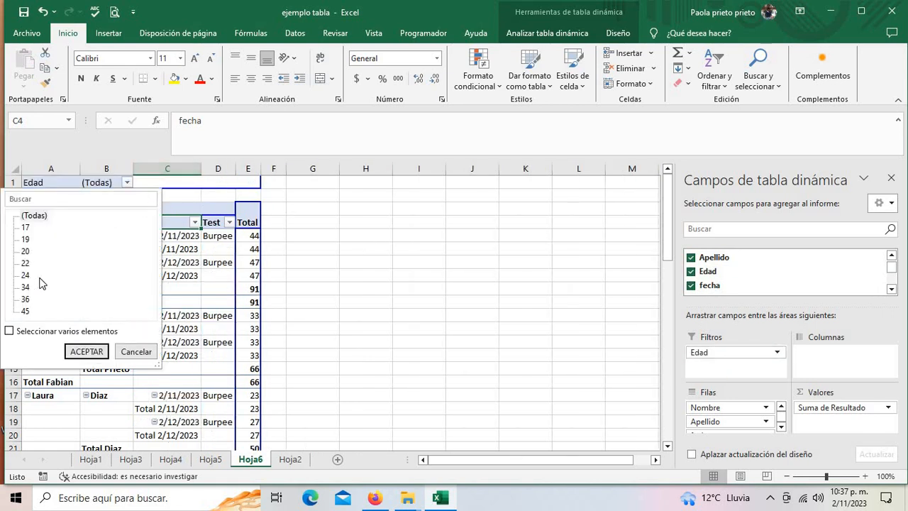
click(25, 227)
click(93, 354)
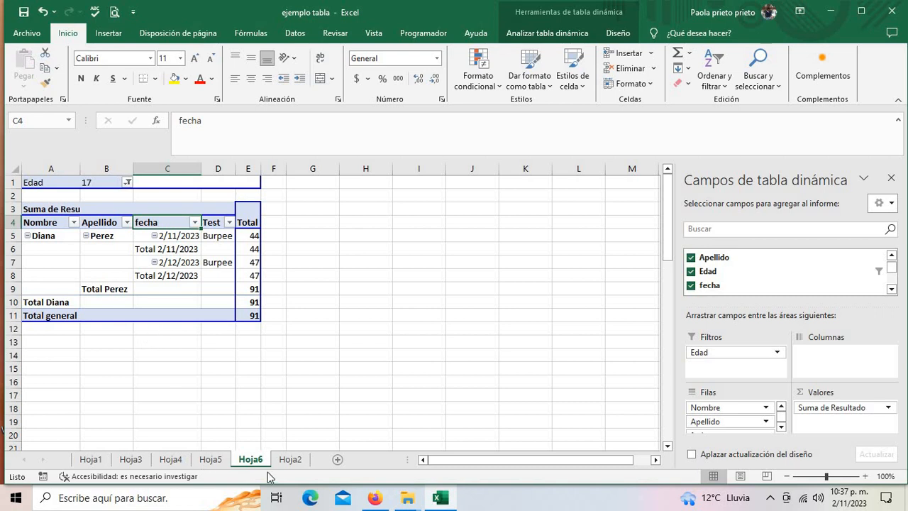
click(290, 459)
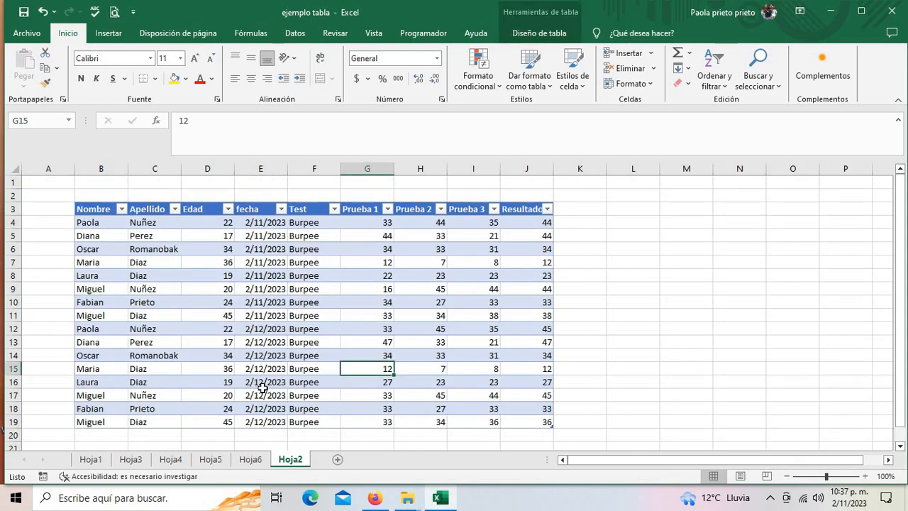
click(254, 459)
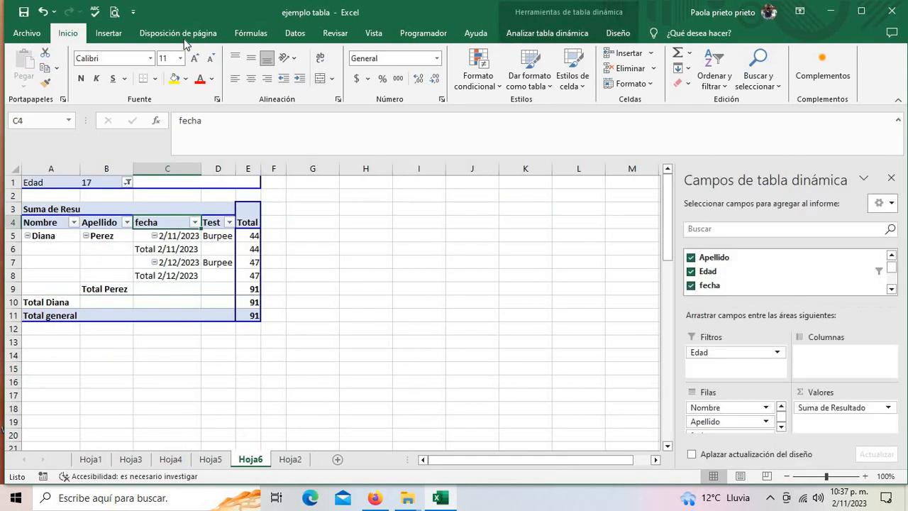
- Switch the Edad filter in turn to ages 36, 45 and 22
click(127, 182)
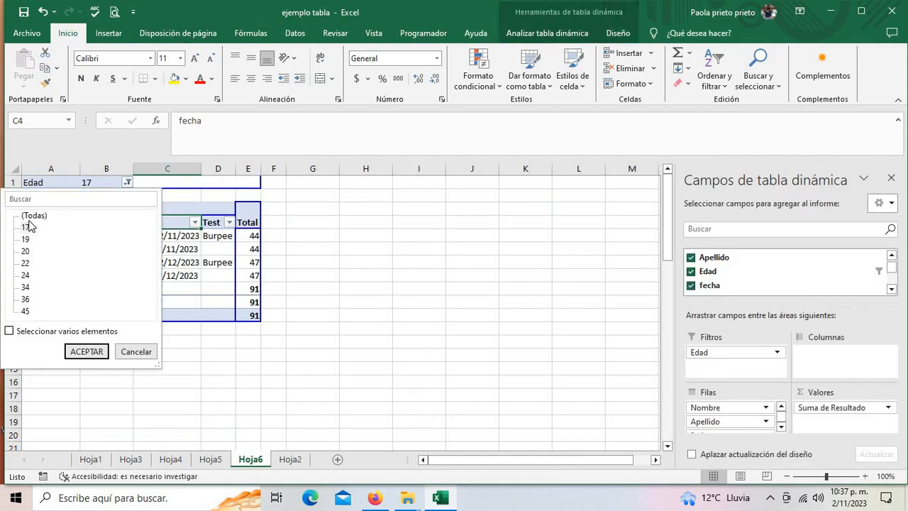
click(25, 287)
click(26, 300)
click(86, 351)
click(125, 181)
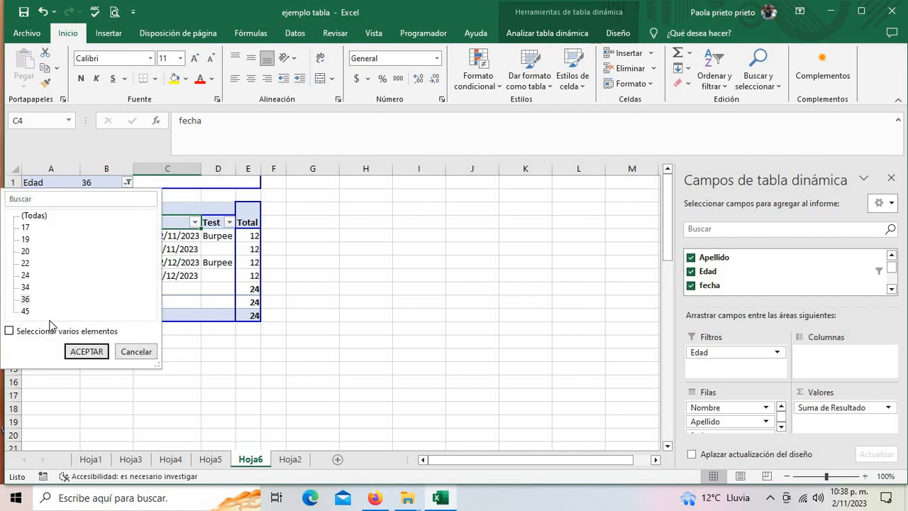
click(25, 312)
click(78, 353)
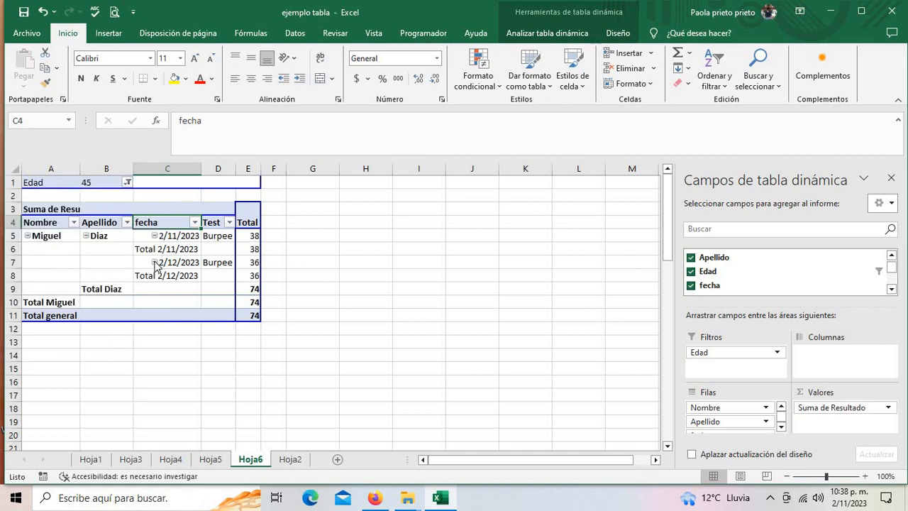
click(127, 183)
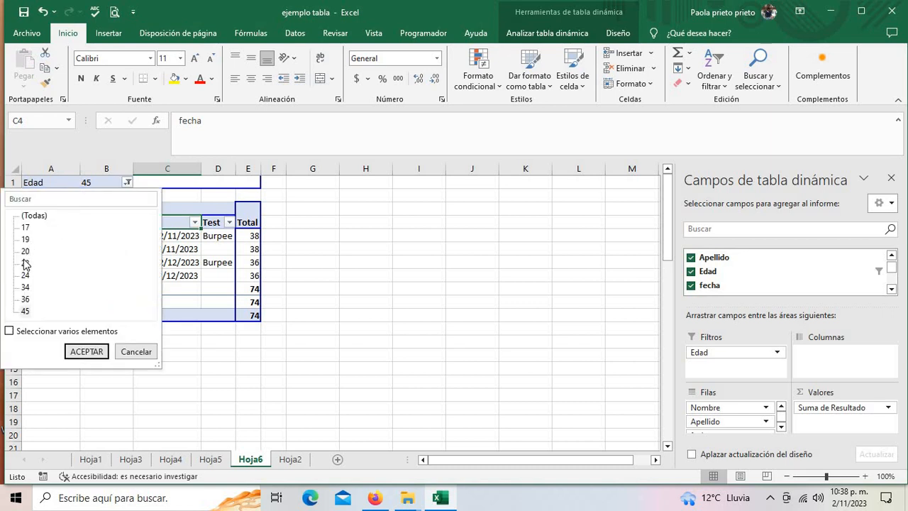
click(25, 263)
click(79, 351)
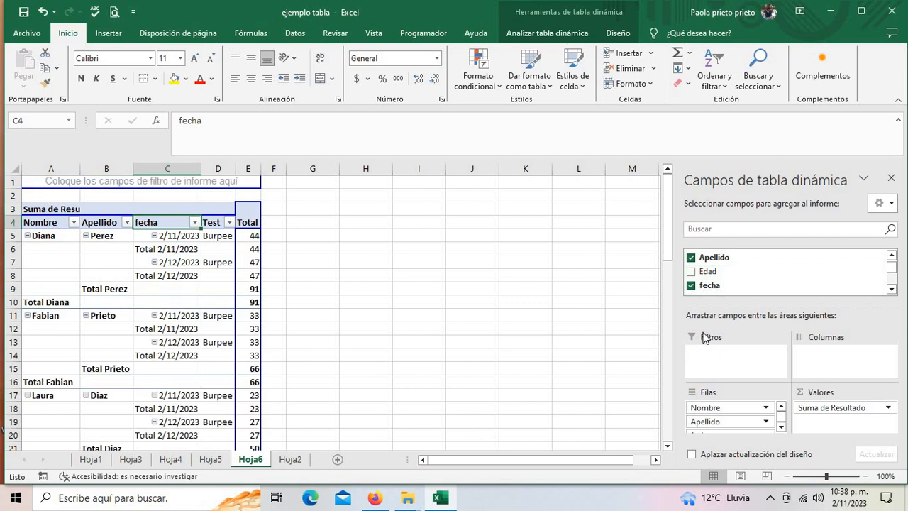
scroll(895, 273, down, 3)
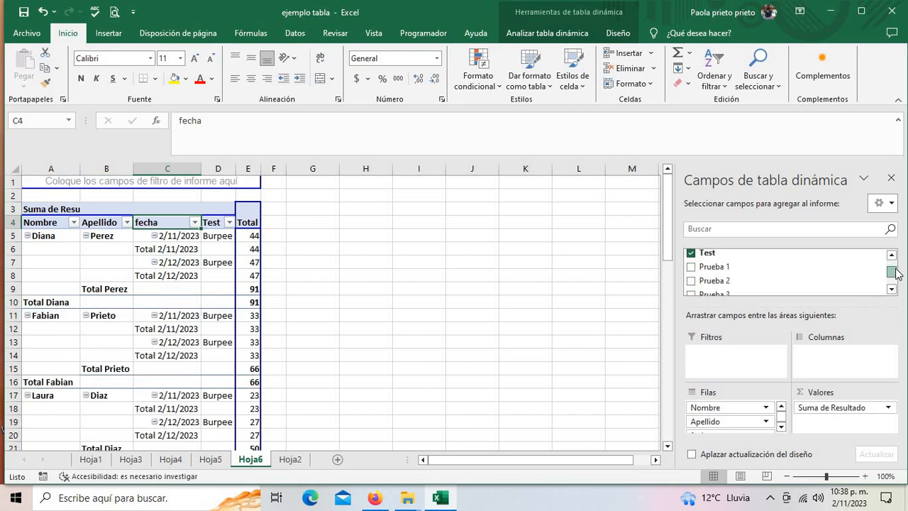
drag(692, 268, 77, 179)
click(127, 183)
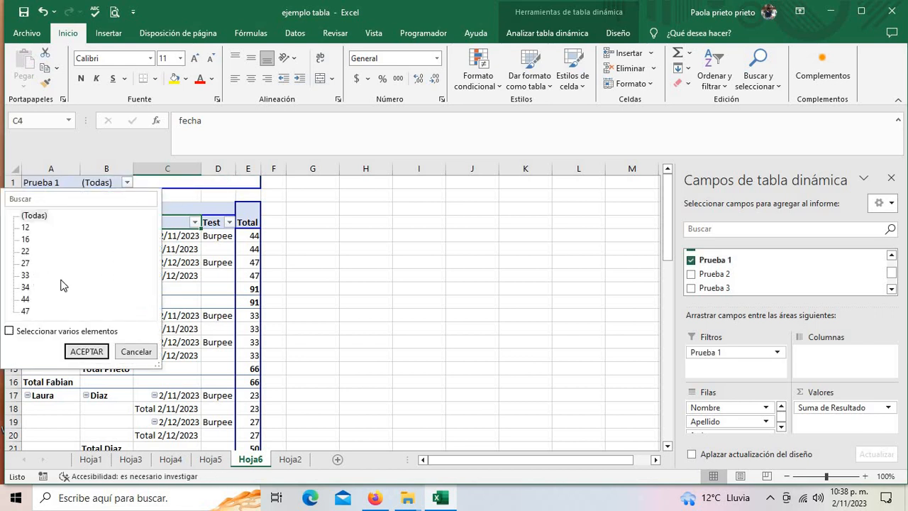
click(25, 311)
click(86, 352)
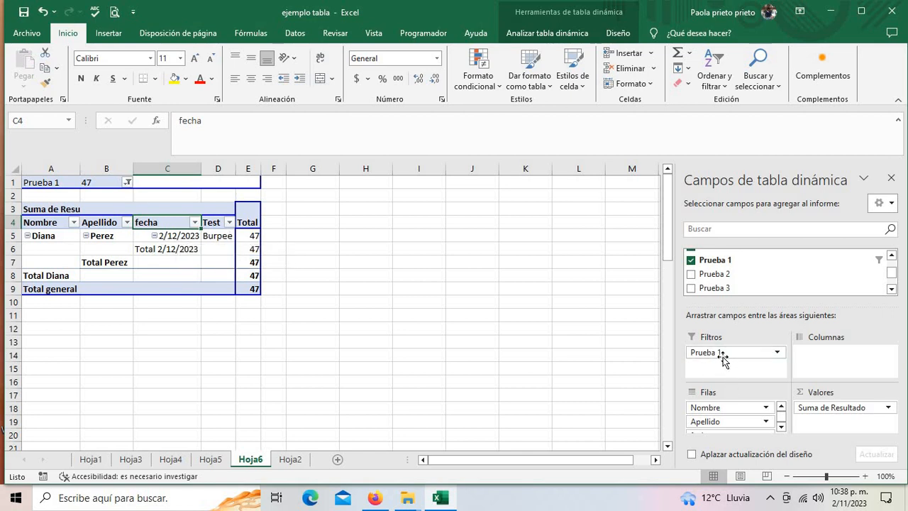
click(692, 261)
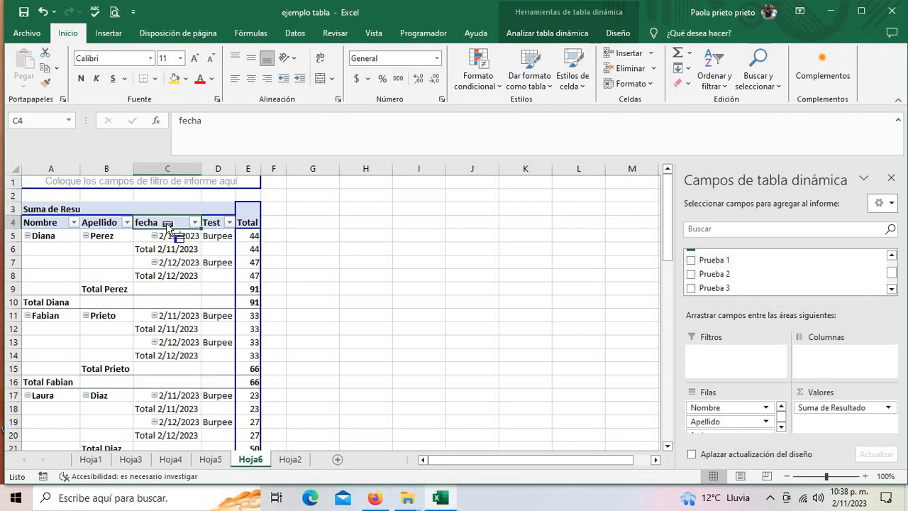
- Move fecha from the rows into the report filter and filter it to 2/11/2023
drag(168, 225, 120, 184)
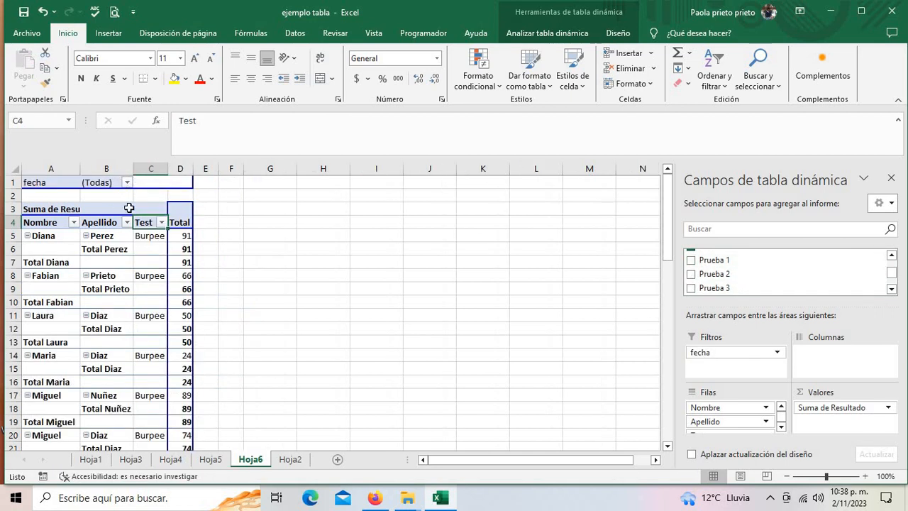
click(127, 182)
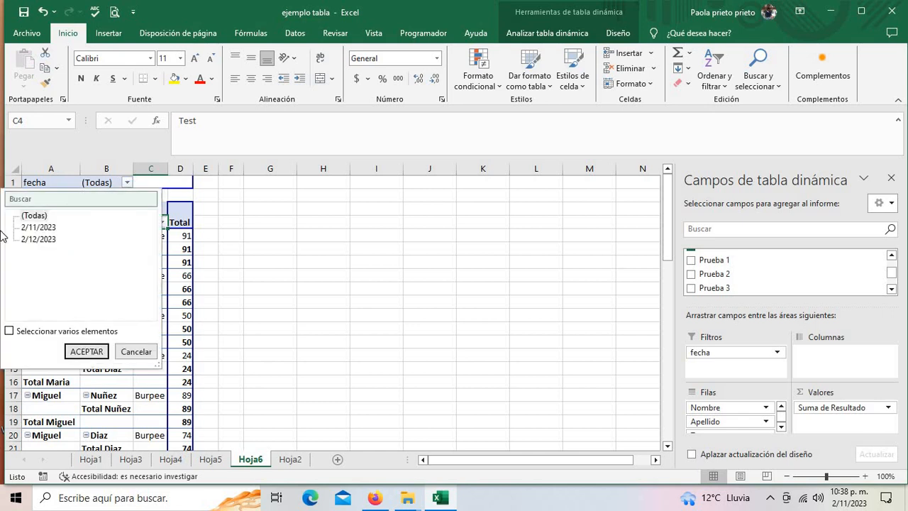
click(36, 227)
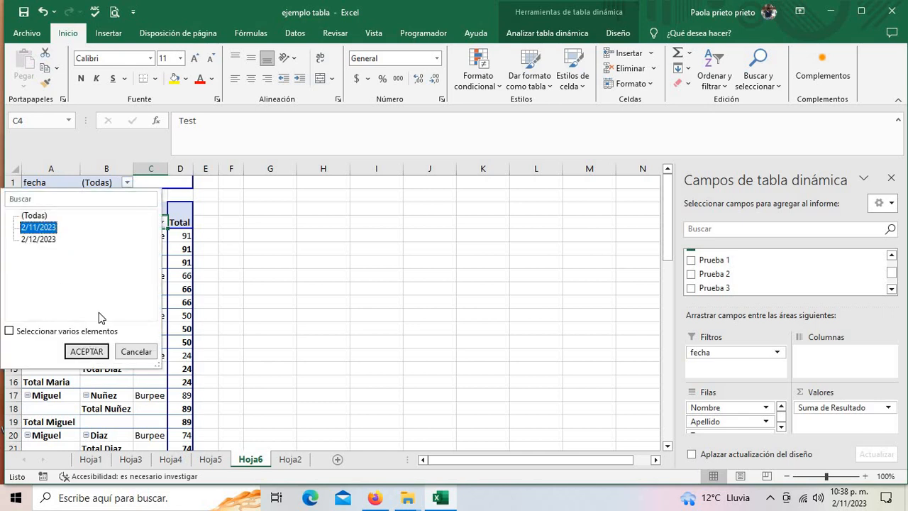
click(85, 354)
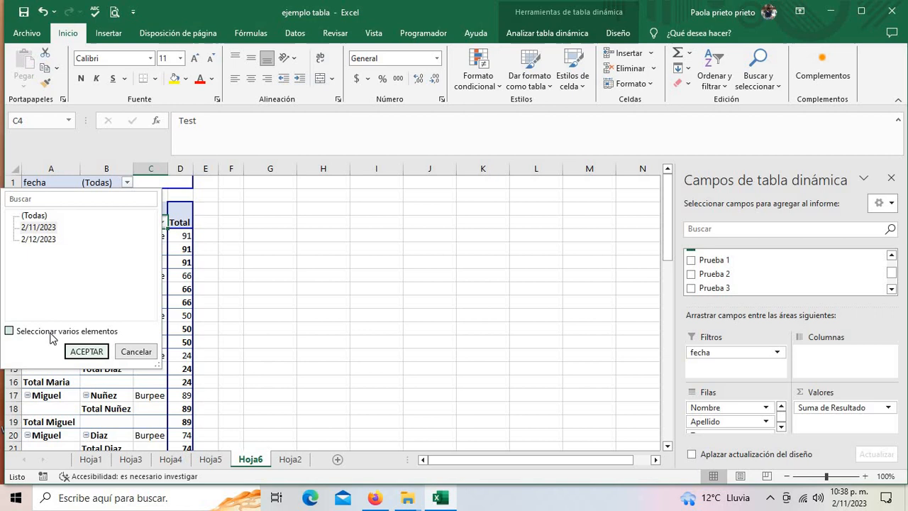
click(85, 352)
scroll(122, 257, down, 1)
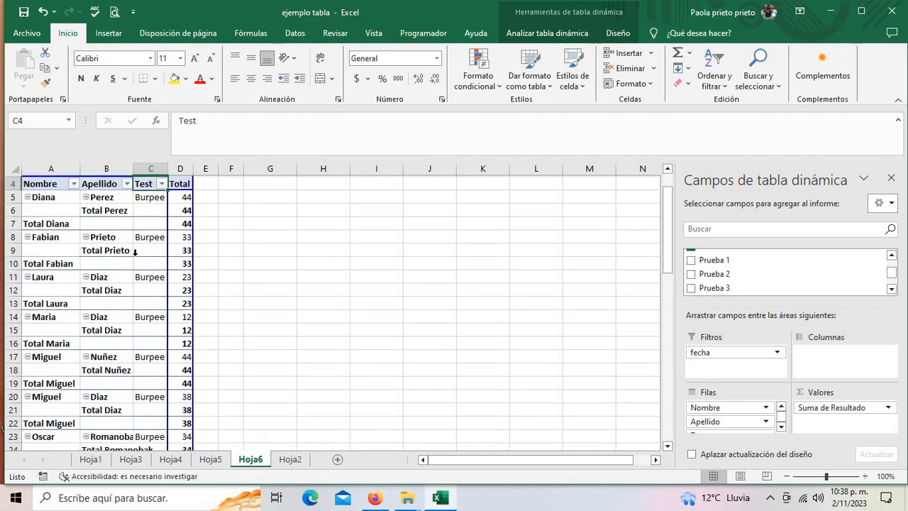
scroll(107, 219, up, 1)
click(83, 186)
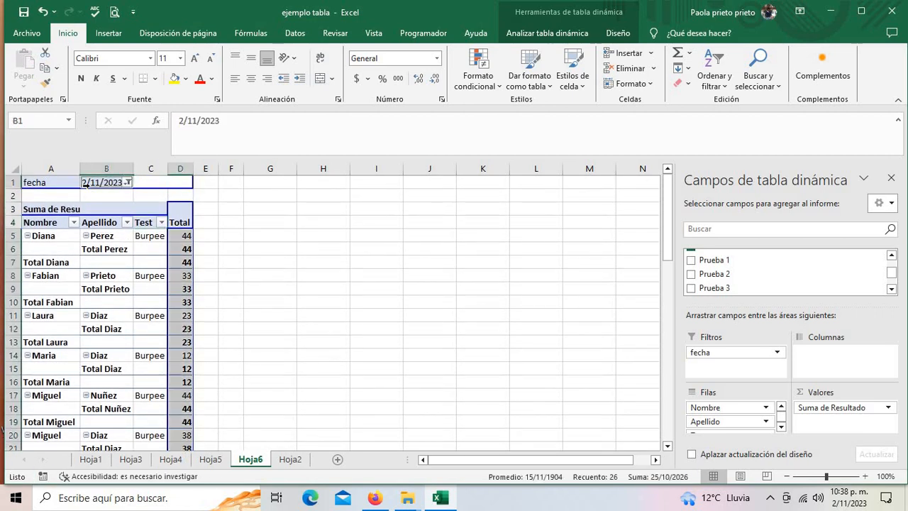
scroll(149, 328, down, 2)
scroll(148, 328, down, 2)
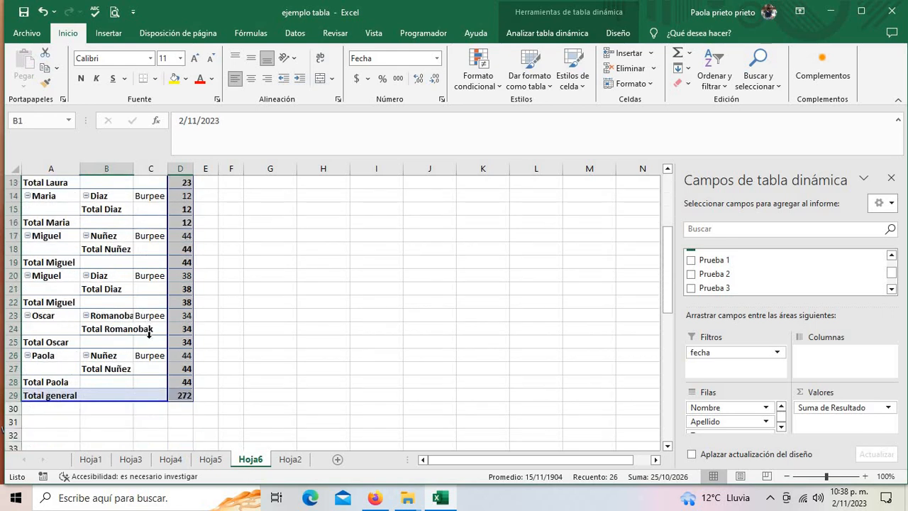
scroll(128, 213, up, 4)
- Change the fecha filter to 2/12/2023, showing Diana at 47 and a 279 total
click(128, 182)
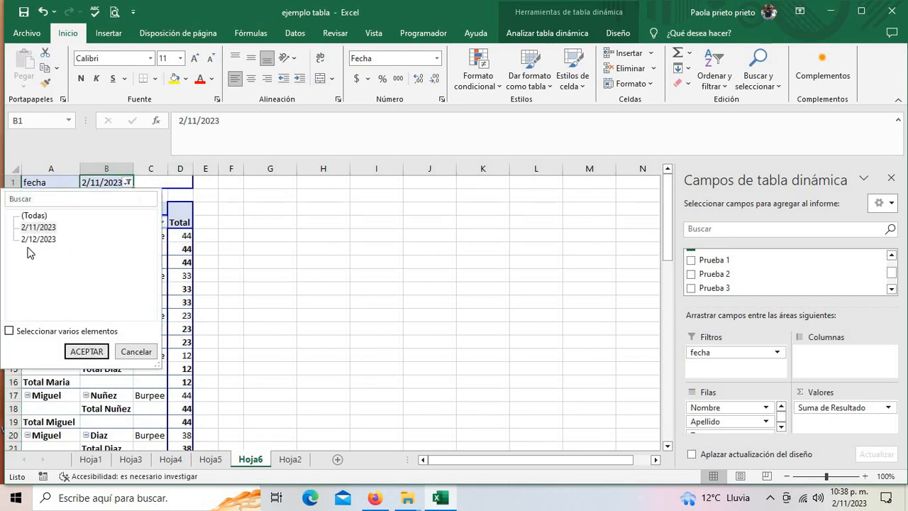
click(30, 239)
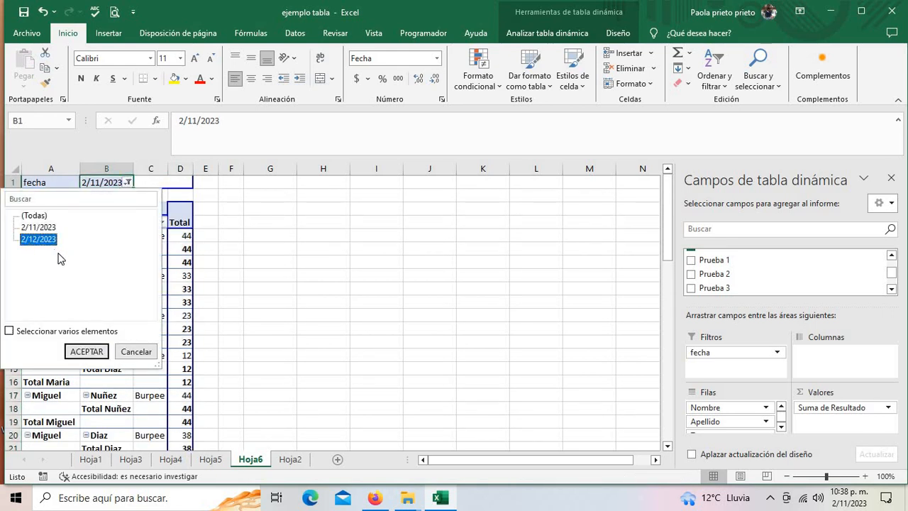
click(87, 351)
scroll(155, 333, down, 4)
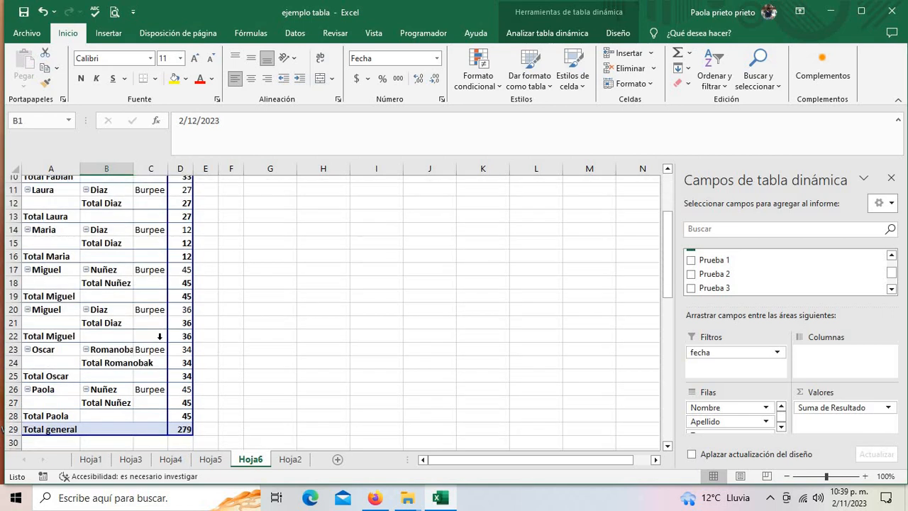
scroll(177, 367, up, 4)
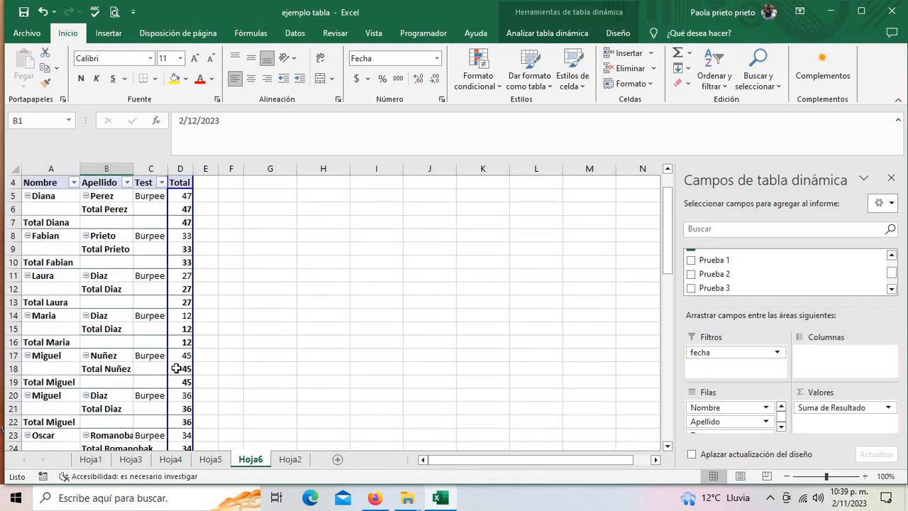
mouse_move(183, 362)
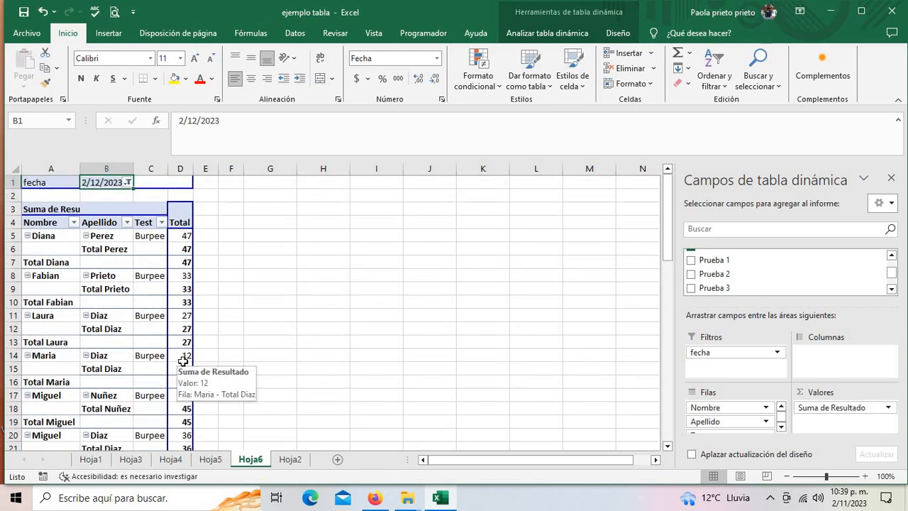